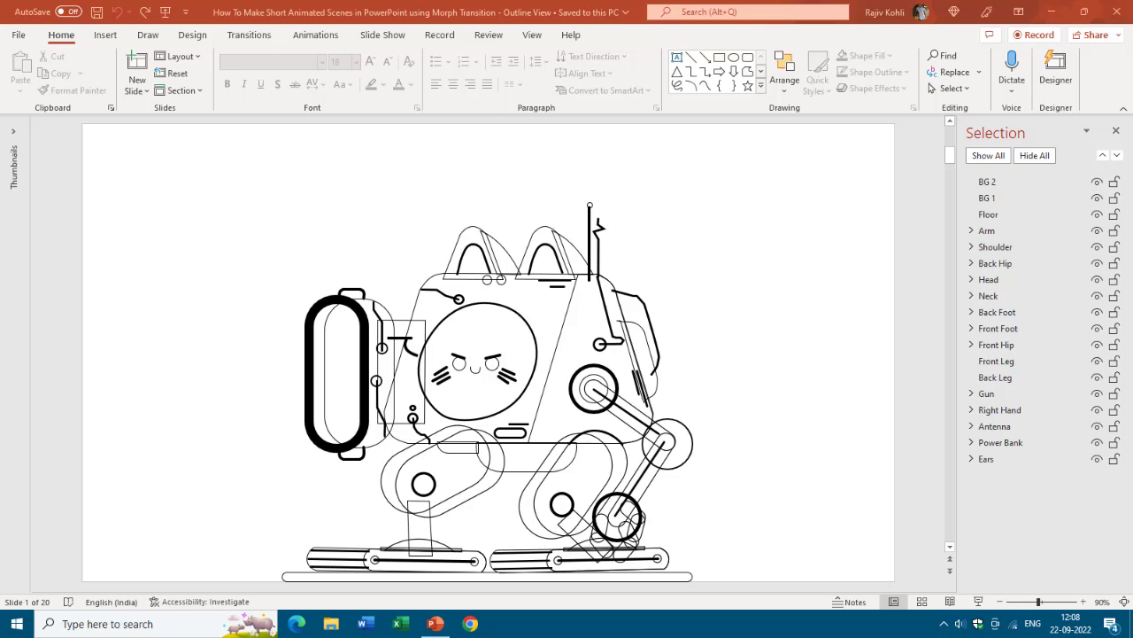
- Switch to Chrome and view the YouTube video on grouping shapes in Word, plus its entry in the channel analytics
key(alt+Tab)
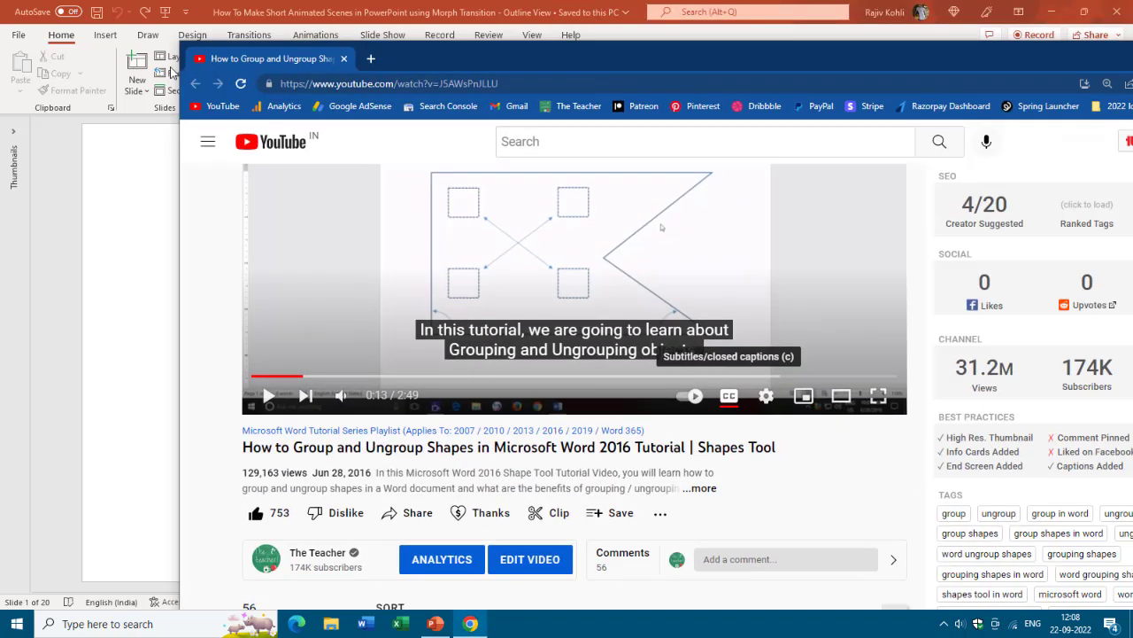
double_click(457, 53)
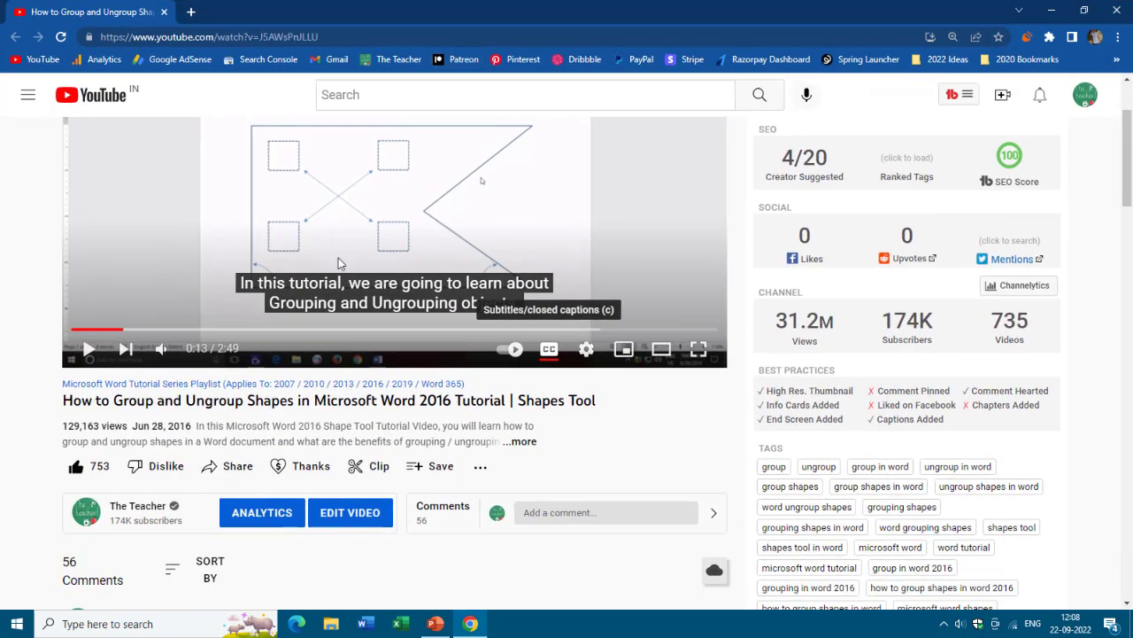
scroll(338, 263, up, 2)
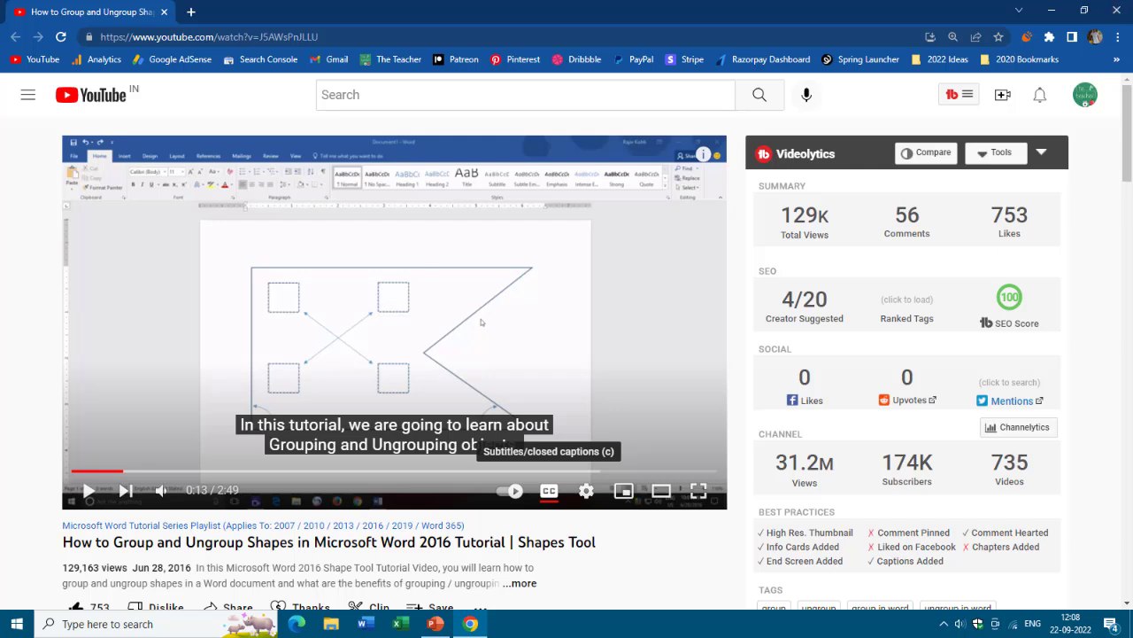
key(alt+Tab)
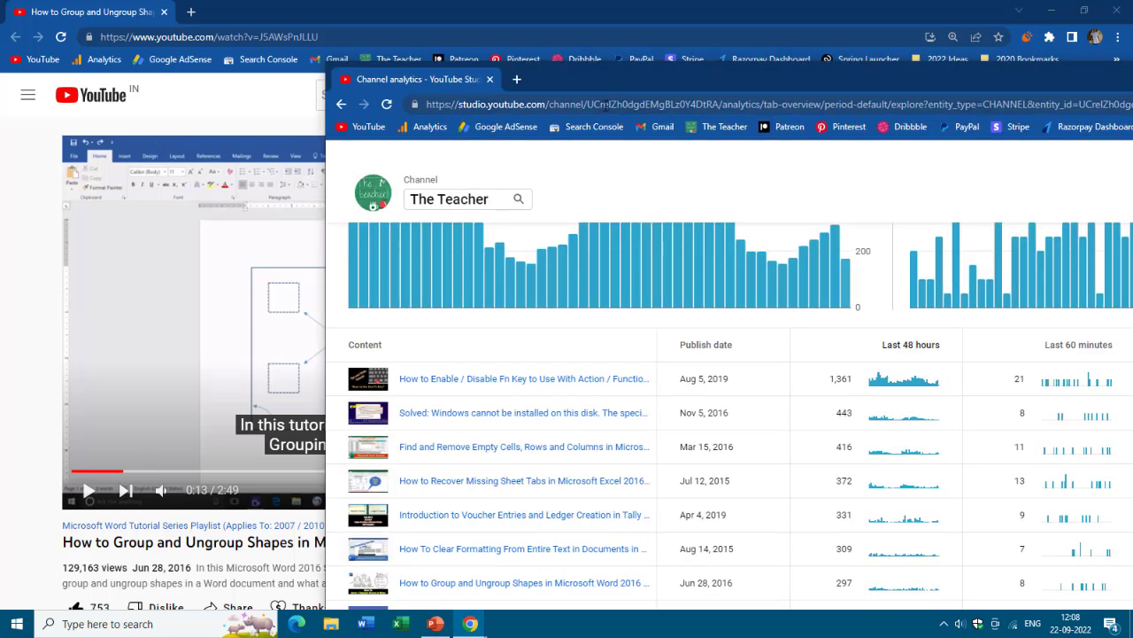
double_click(626, 81)
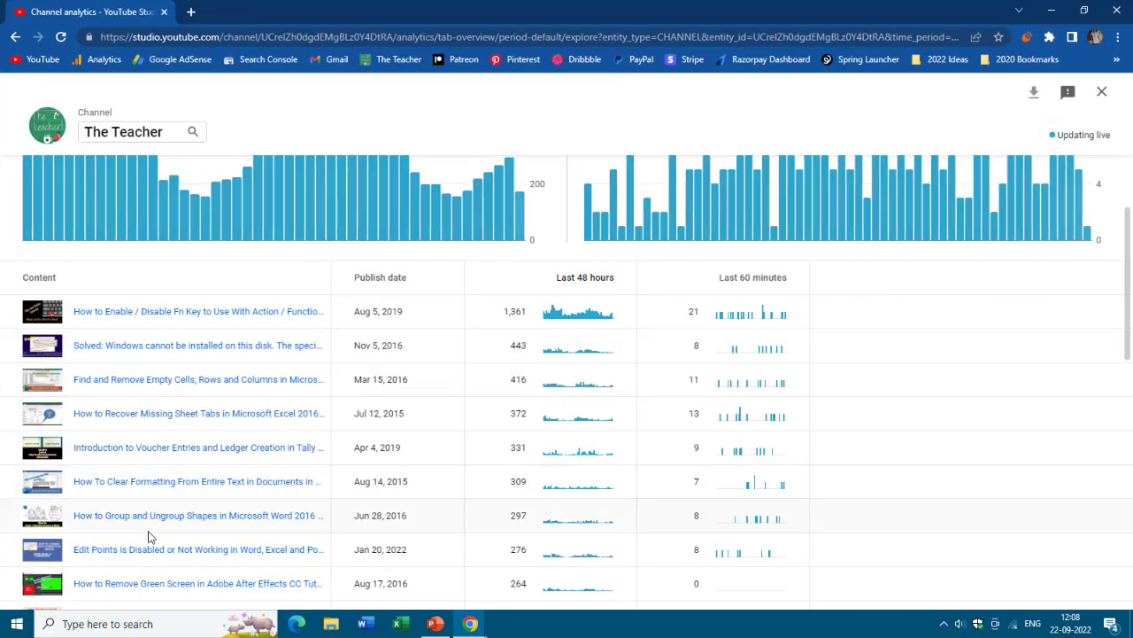
mouse_move(151, 519)
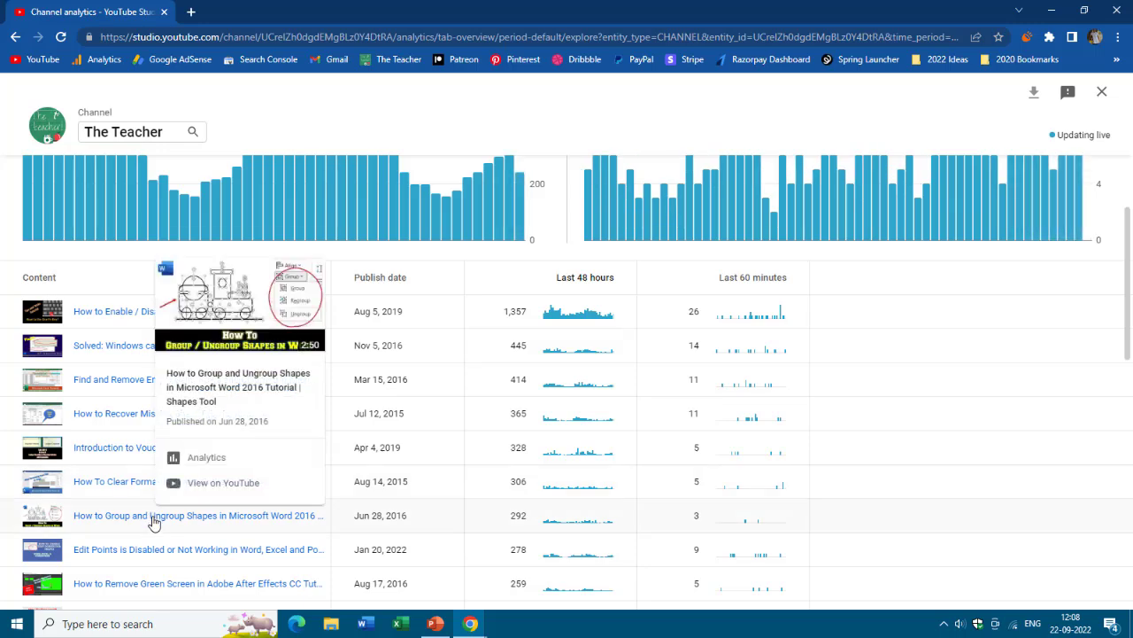
- Bring up the Microsoft support article on grouping shapes or pictures and read through its instructions and notes
key(alt+Tab)
double_click(697, 71)
click(92, 12)
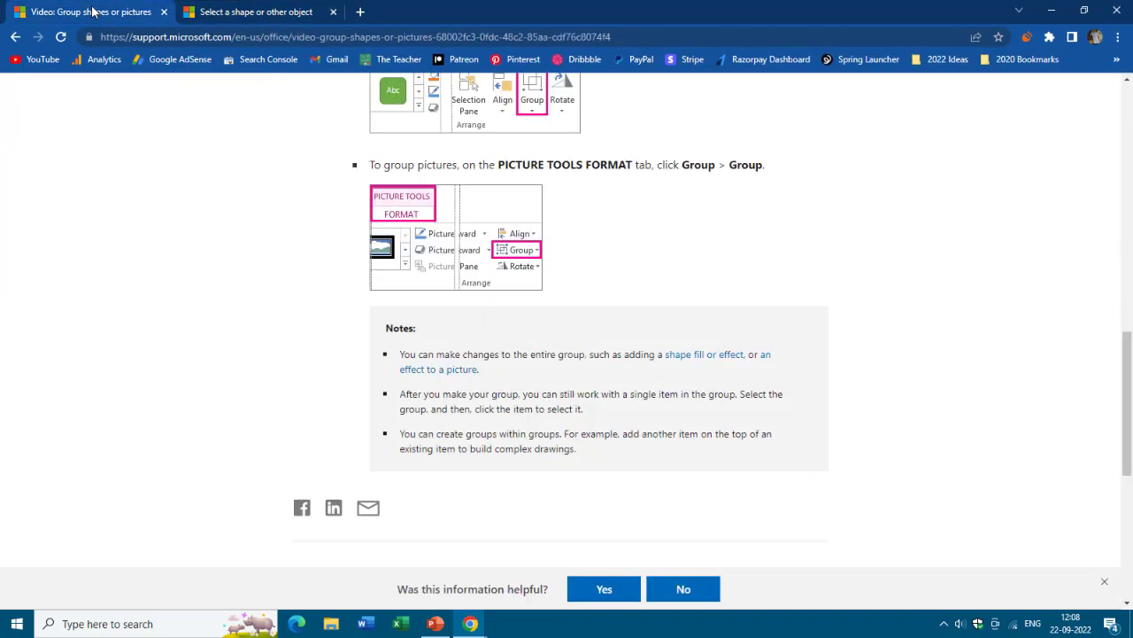
scroll(169, 263, up, 15)
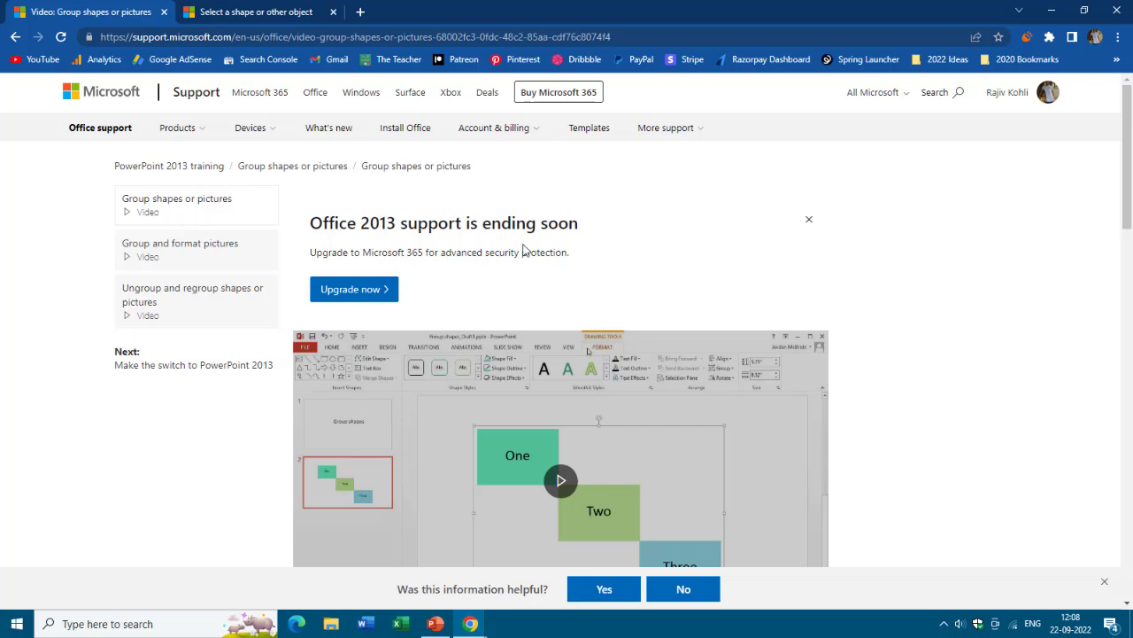
scroll(521, 278, down, 6)
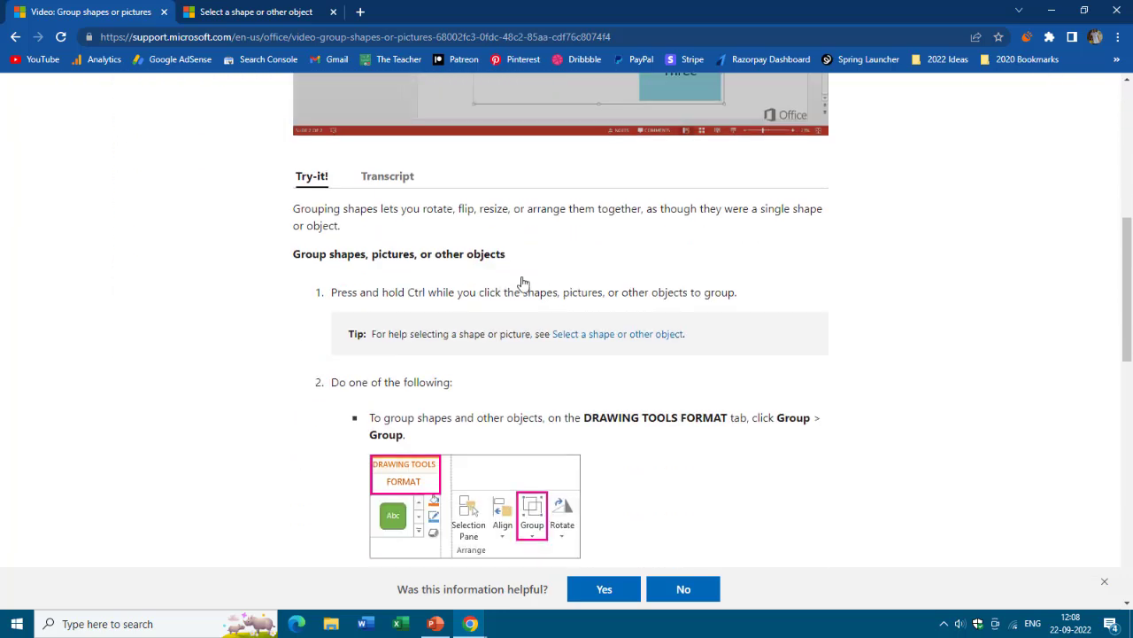
scroll(523, 282, down, 7)
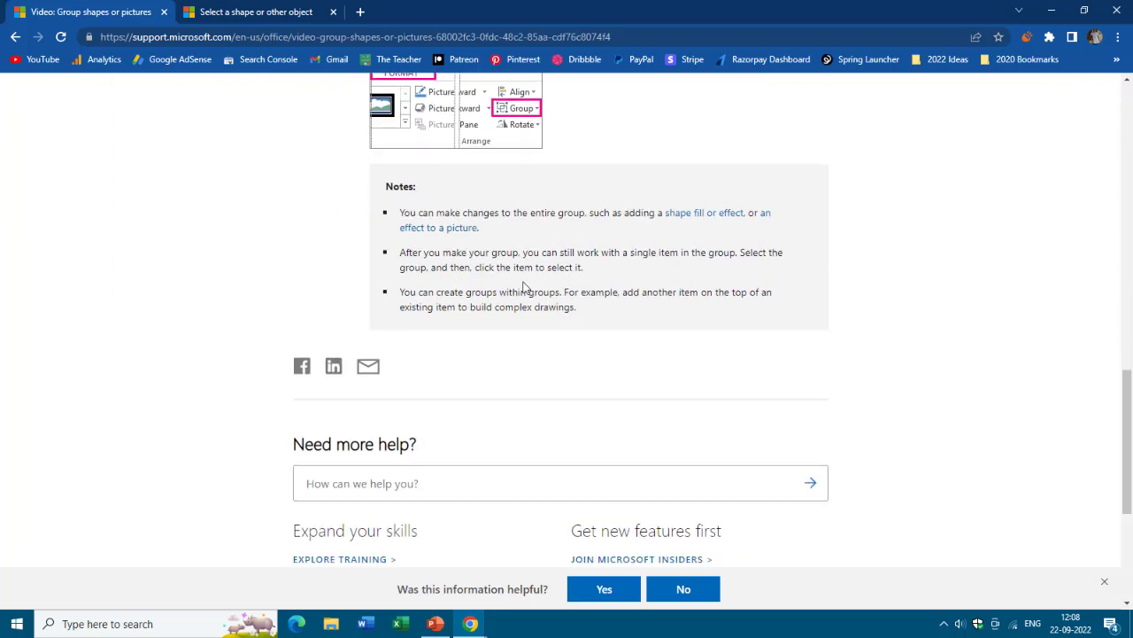
scroll(523, 286, up, 2)
scroll(523, 286, up, 7)
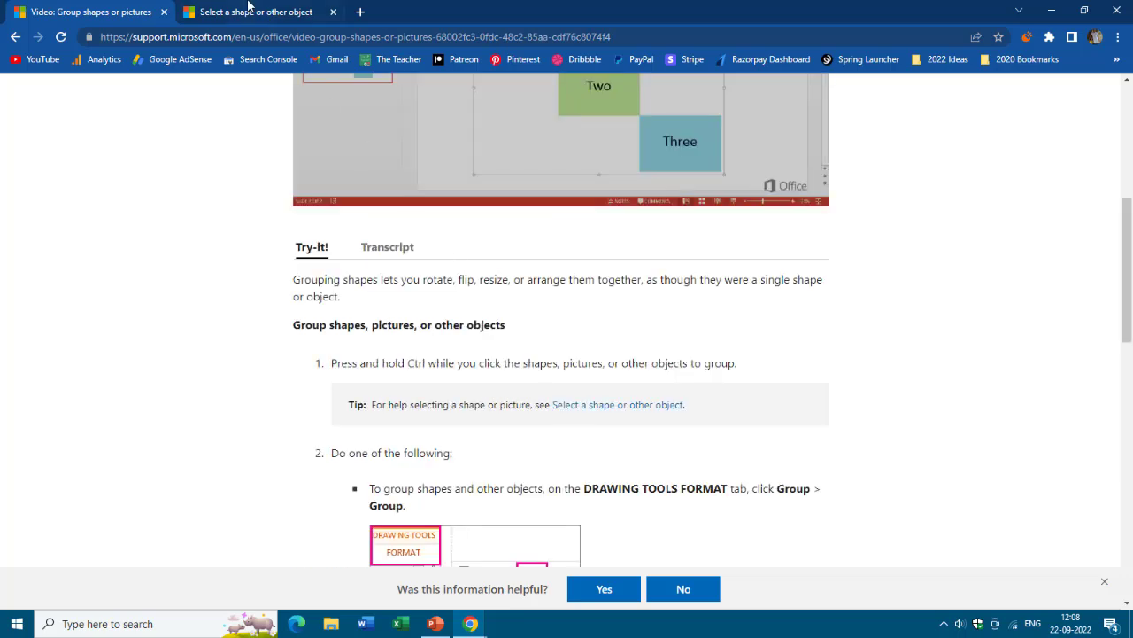
- Read the tips for selecting shapes and objects in the "Select a shape or other object" article
click(250, 8)
scroll(374, 337, up, 3)
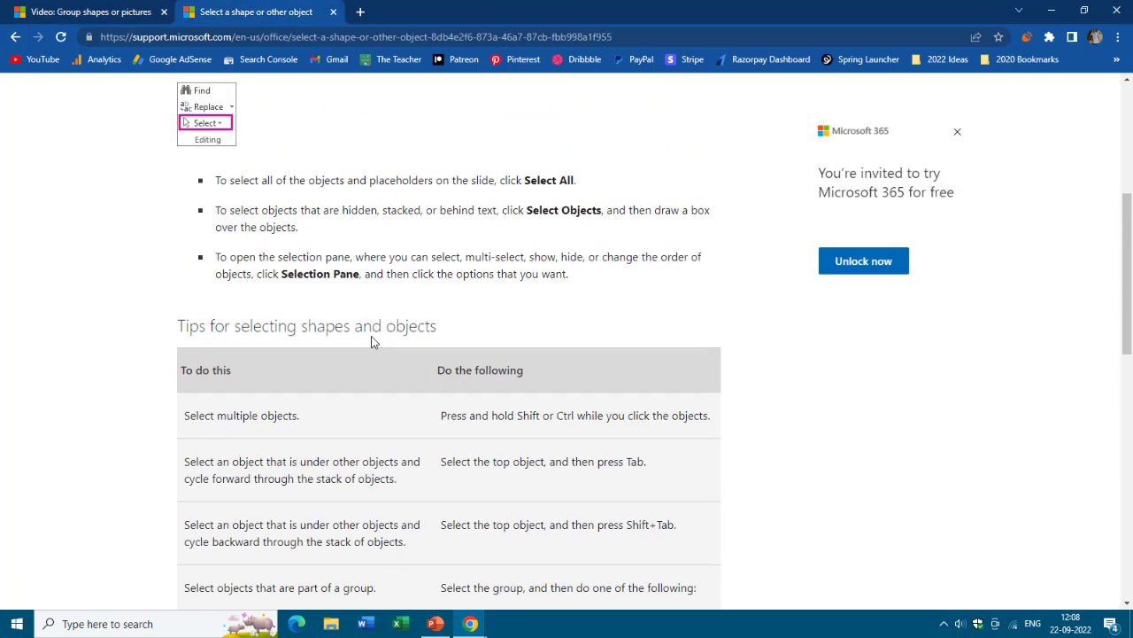
scroll(374, 336, down, 3)
scroll(373, 342, down, 2)
scroll(373, 342, up, 2)
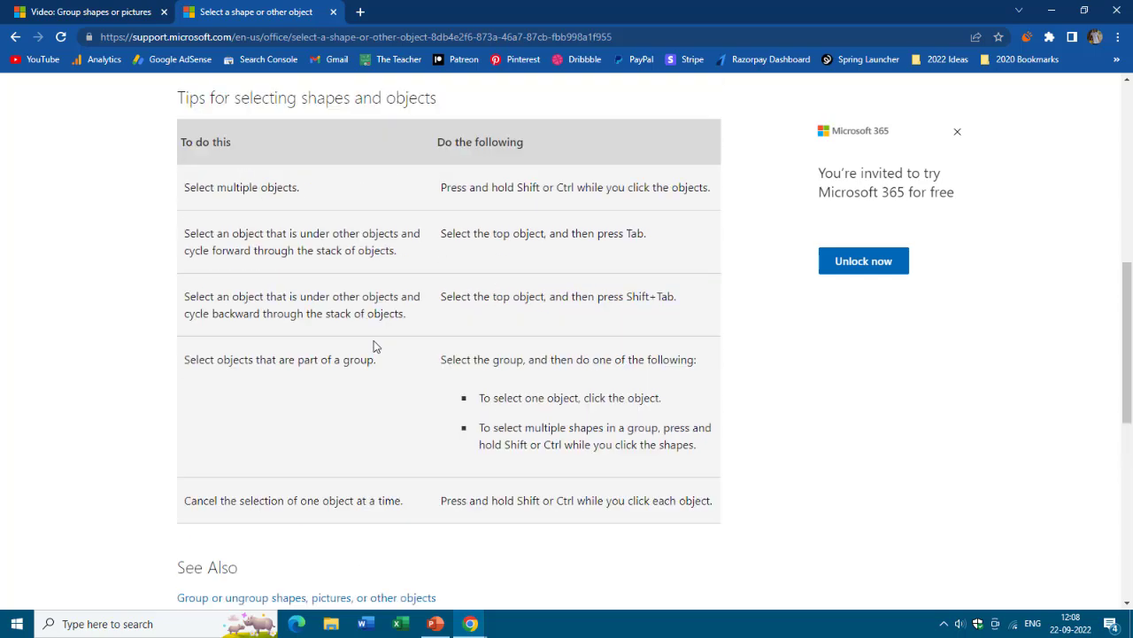
- Return to the grouping article and review its notes on working with items inside groups
click(58, 7)
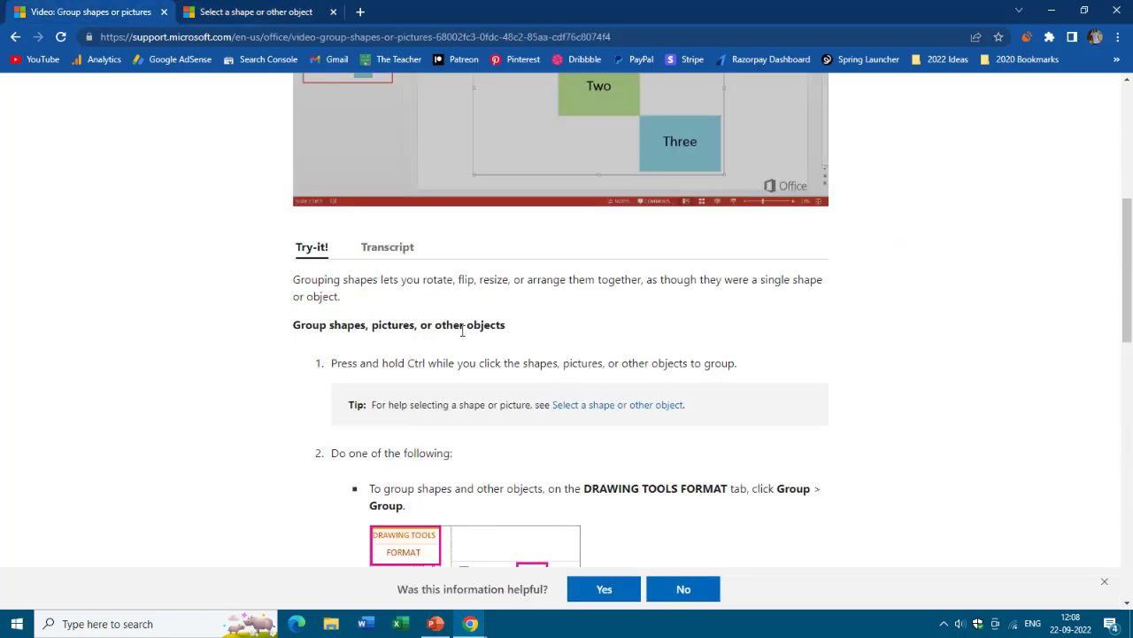
scroll(478, 305, down, 5)
scroll(534, 272, down, 3)
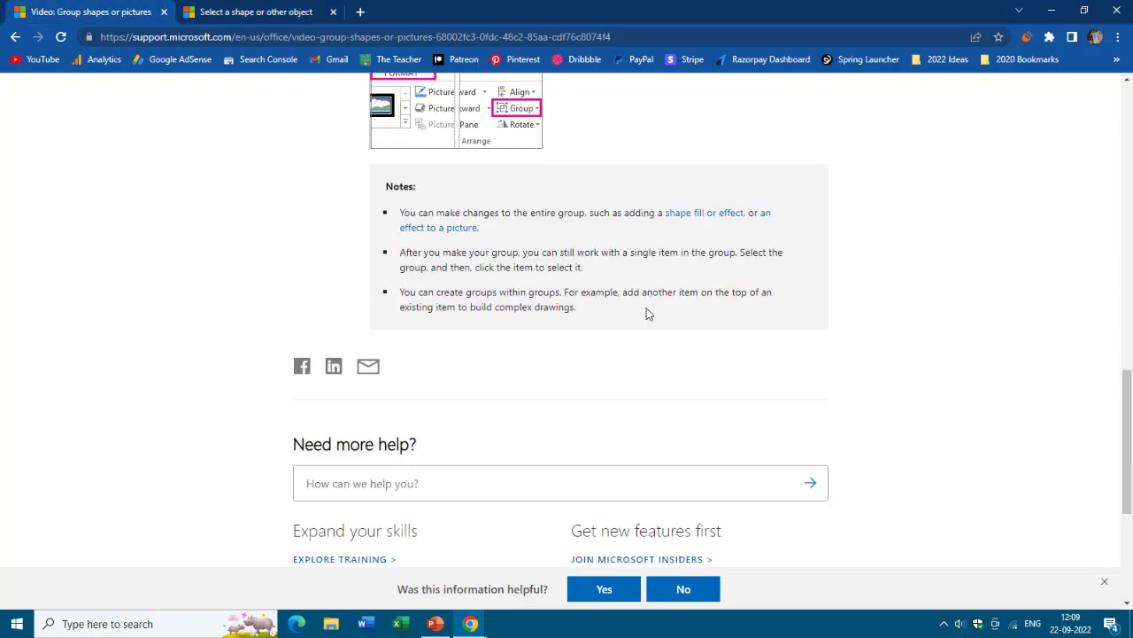
- Switch to PowerPoint, close the Selection pane and open it again
click(434, 623)
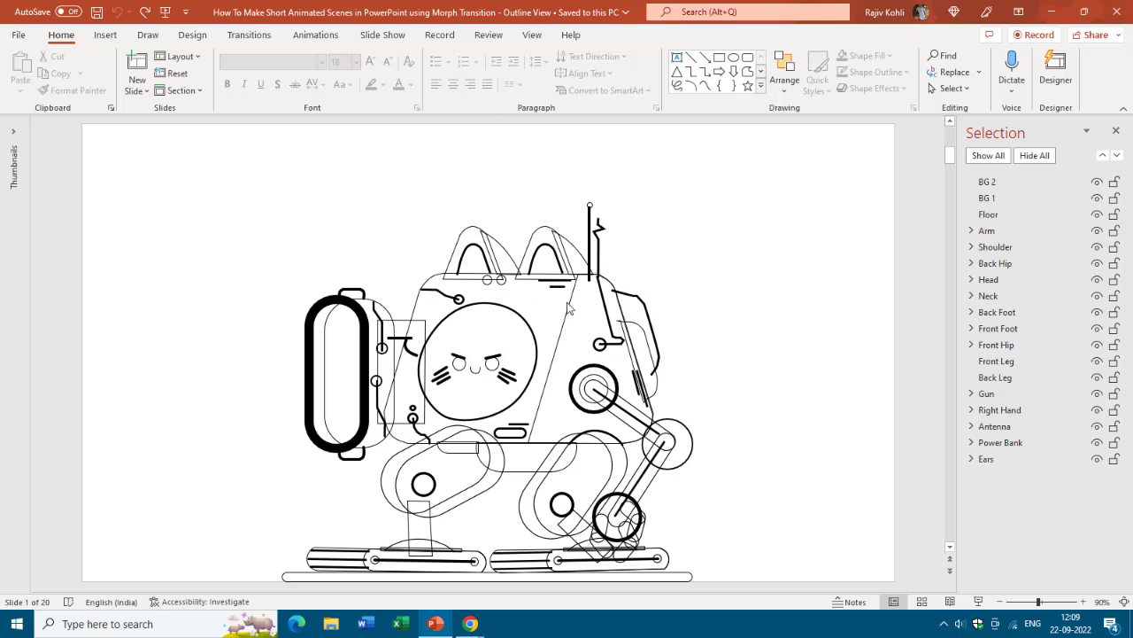
click(1116, 130)
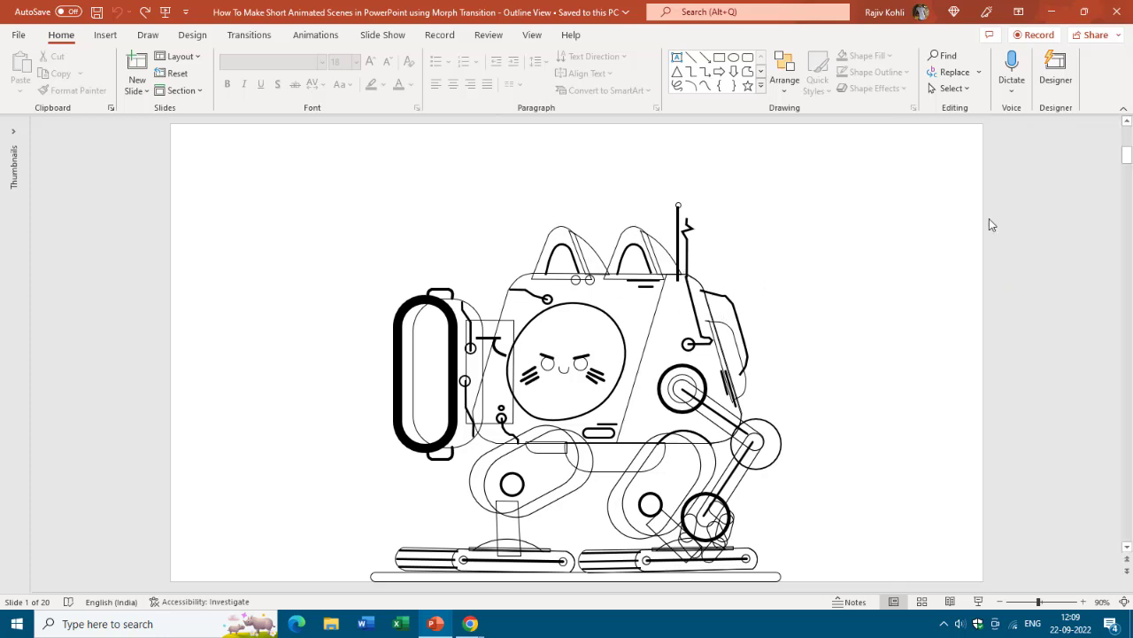
click(951, 89)
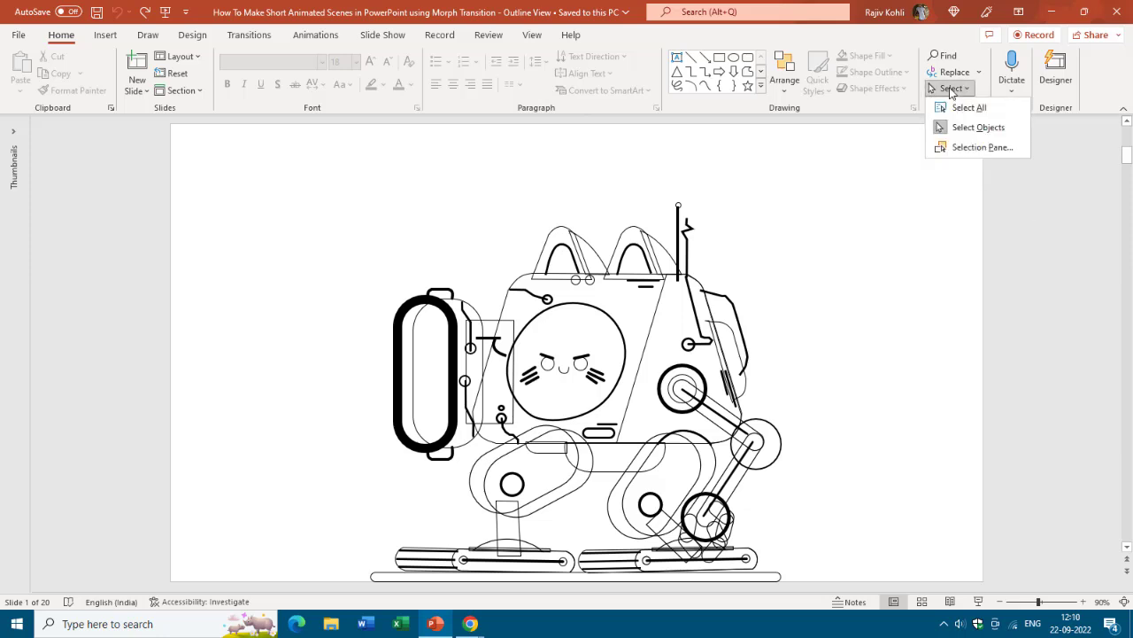
click(965, 147)
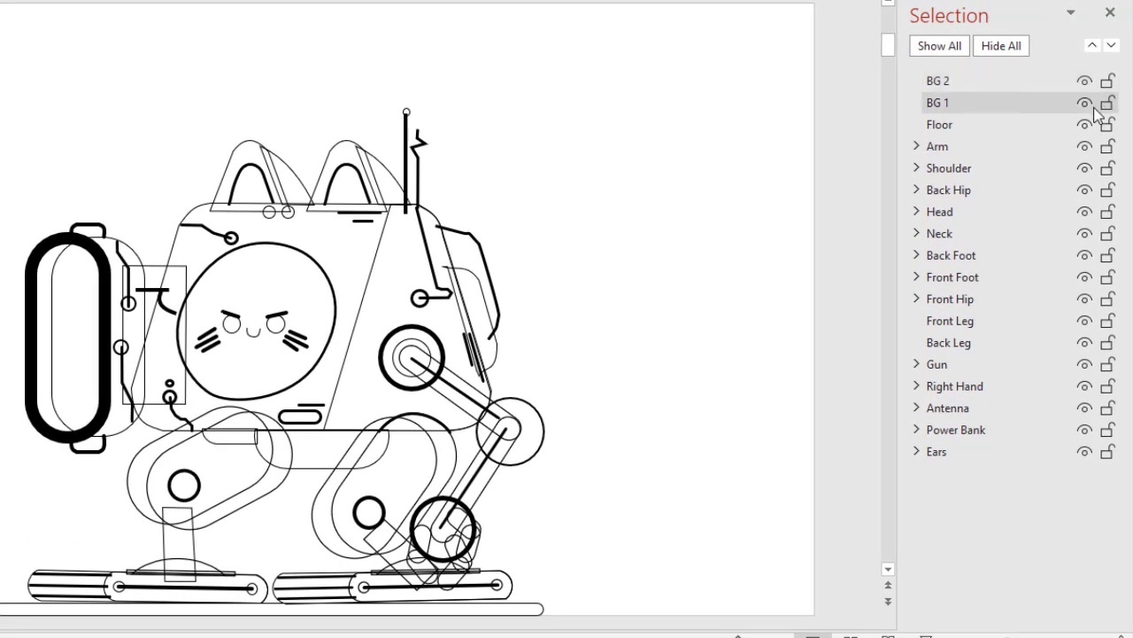
- Hide the Arm, Shoulder, Back Hip, Head and Neck groups of the robot drawing one after another
click(1086, 146)
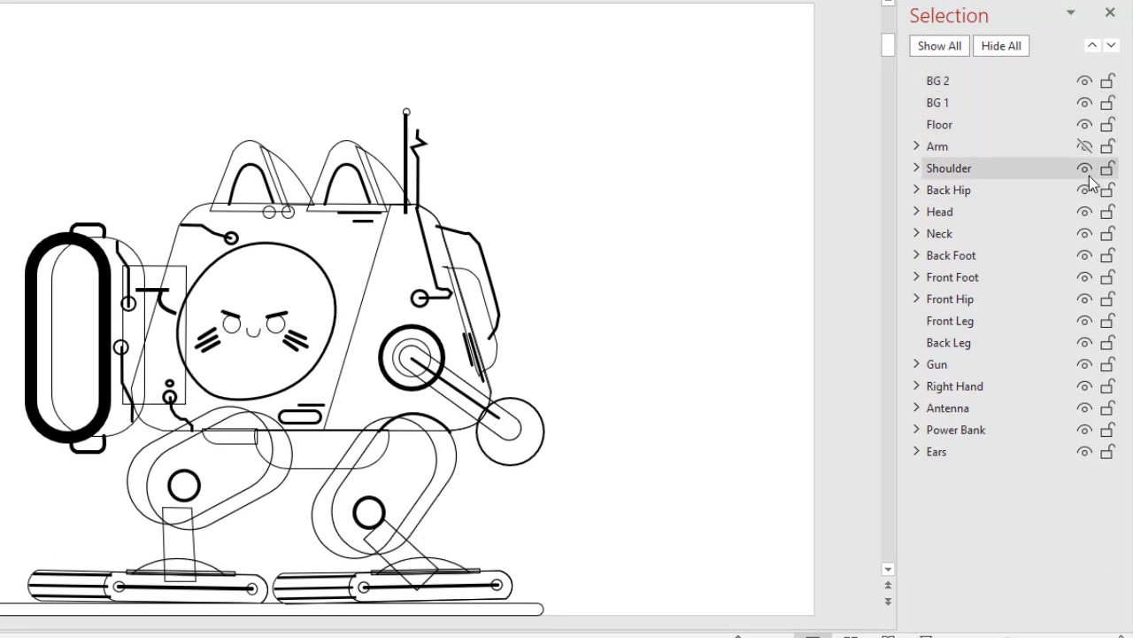
click(1086, 168)
click(1086, 190)
click(1086, 212)
click(1086, 234)
- Show the hidden Neck, Head, Back Hip, Shoulder and Arm groups again
click(1086, 234)
click(1086, 213)
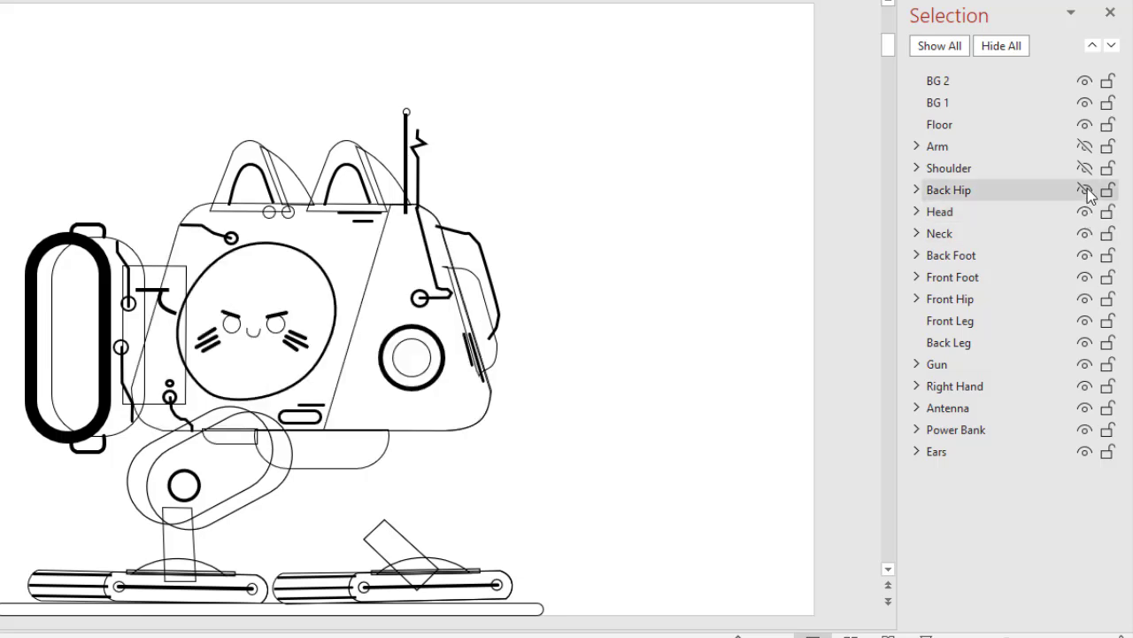
click(1086, 189)
click(1086, 168)
click(1086, 147)
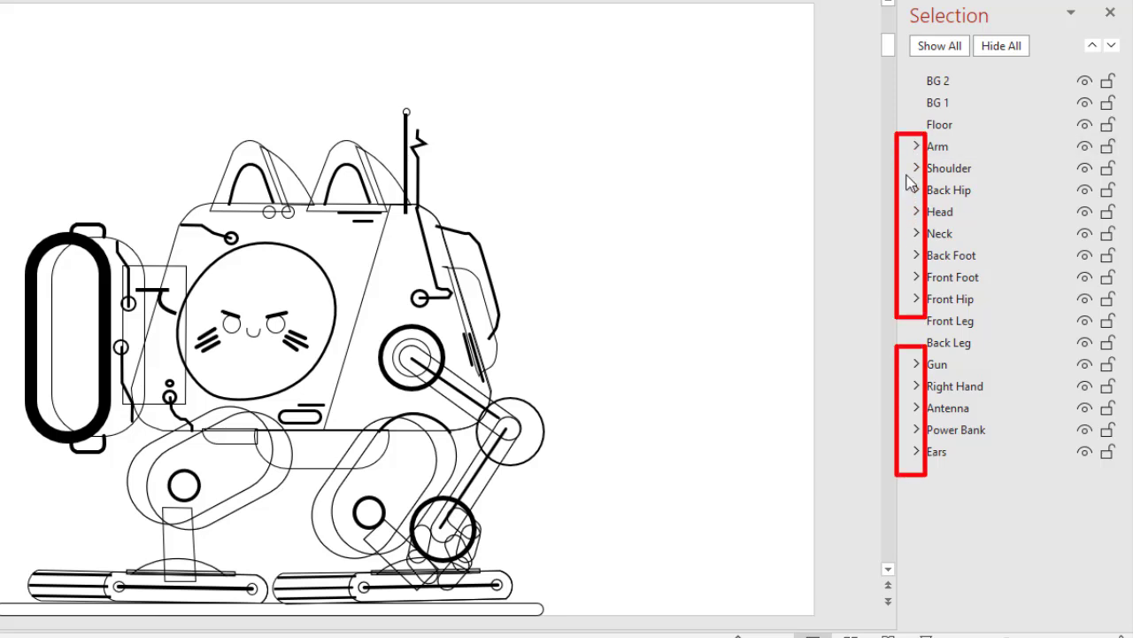
- Expand the Gun group's contents and hide its Oval 150 shape, showing it again
click(918, 365)
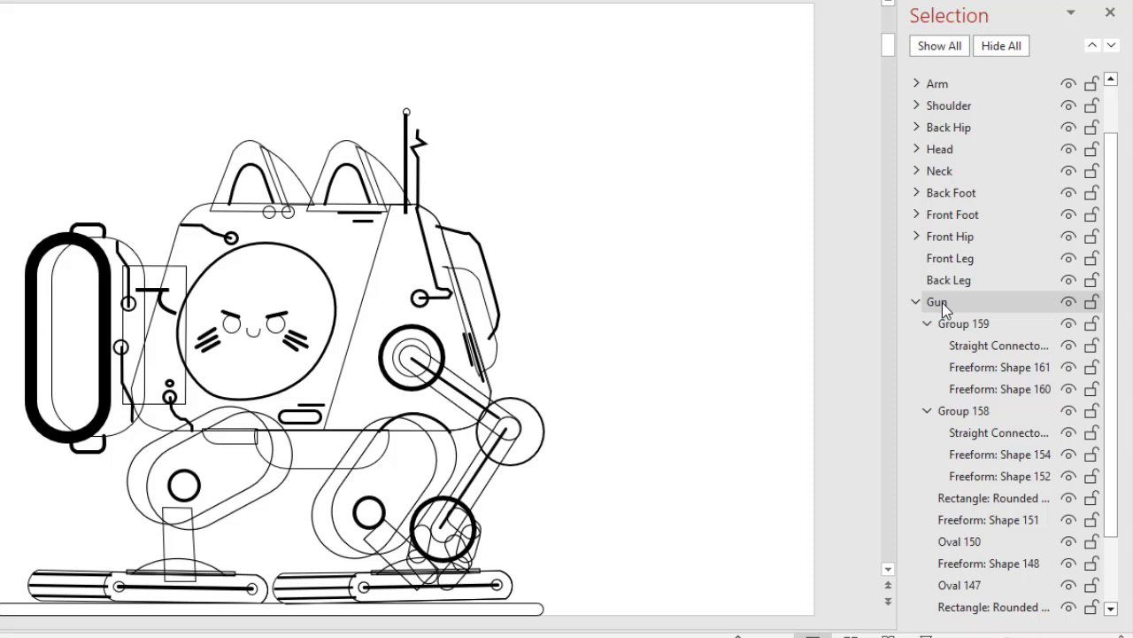
scroll(942, 302, down, 1)
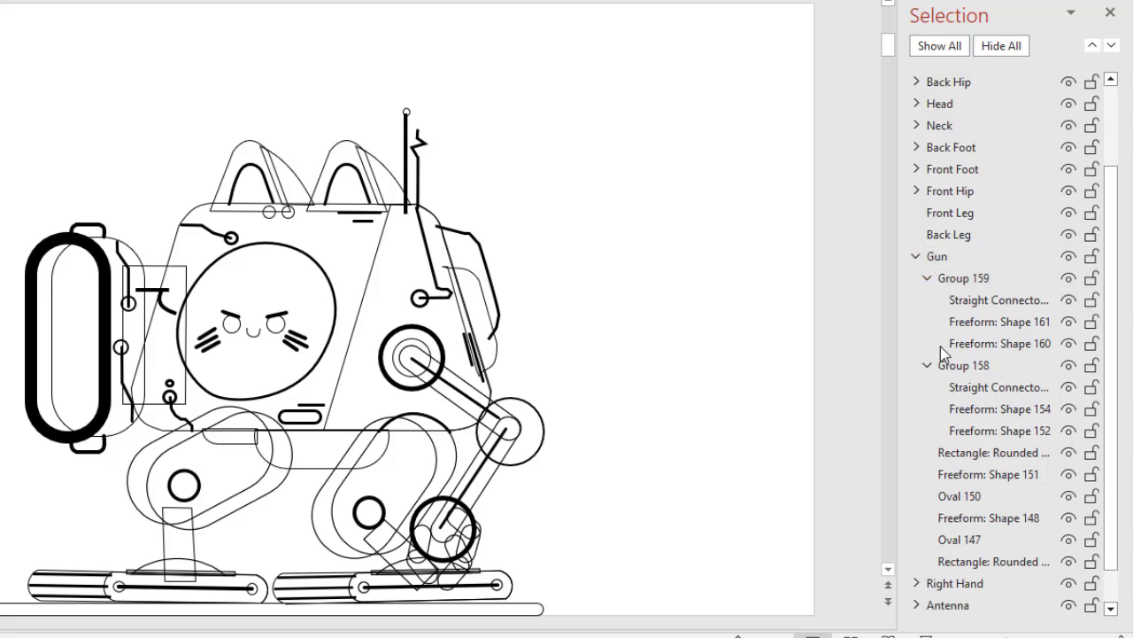
click(1072, 497)
click(1072, 496)
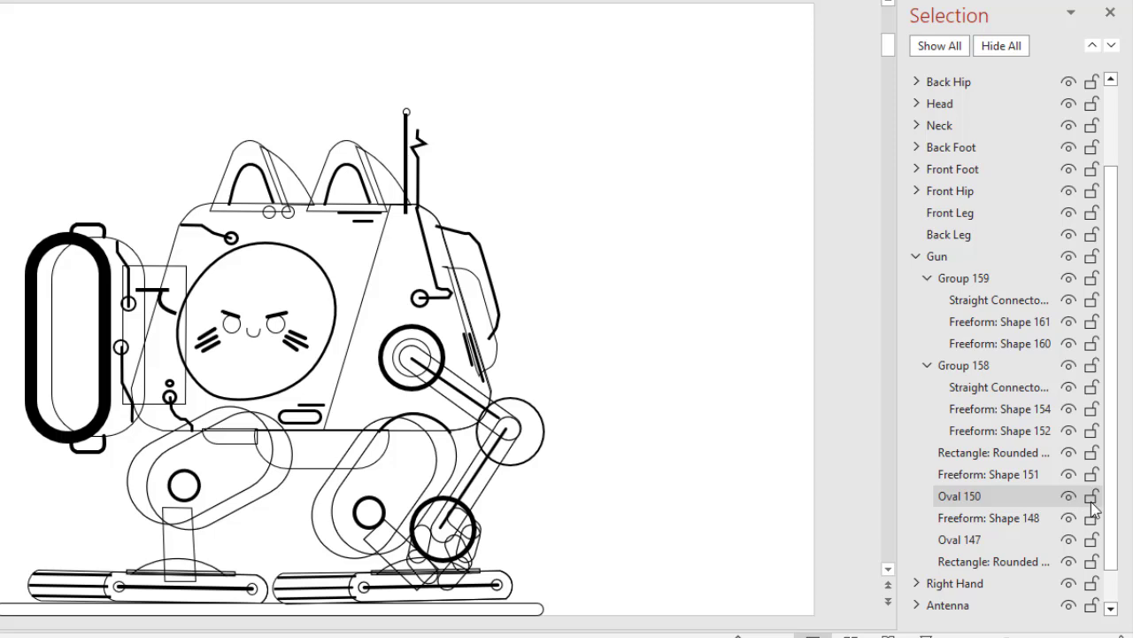
- Lock and unlock Oval 150 in the Gun group twice
click(1092, 498)
click(1092, 497)
click(1092, 498)
click(1092, 497)
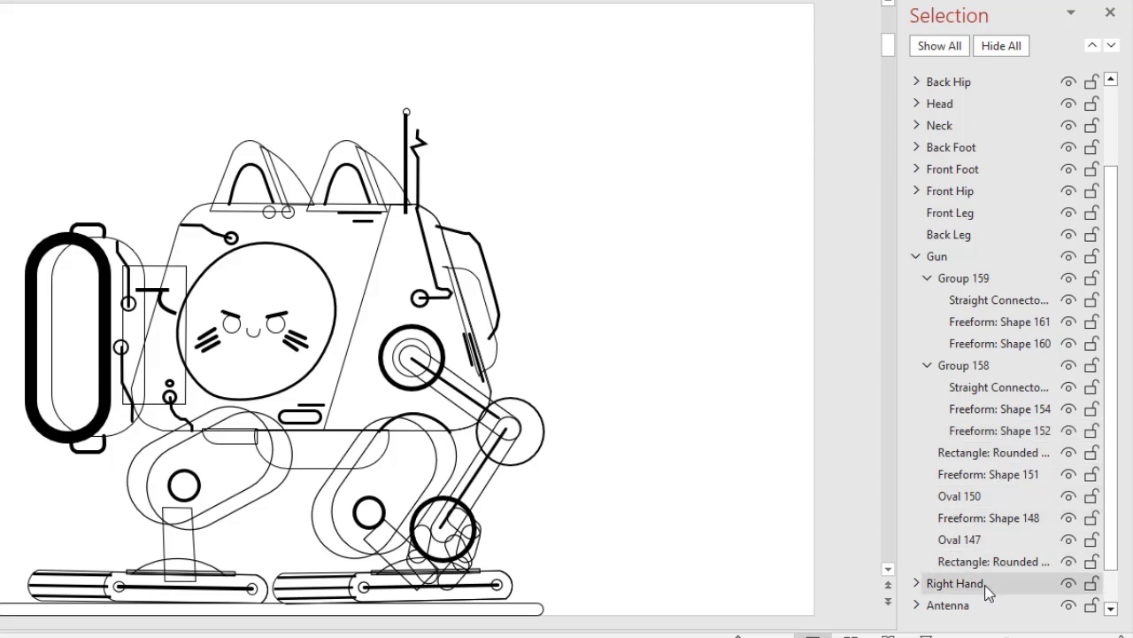
- Select Oval 147 in the Gun group, locate it up close on the slide, and hide and reshow it
click(974, 540)
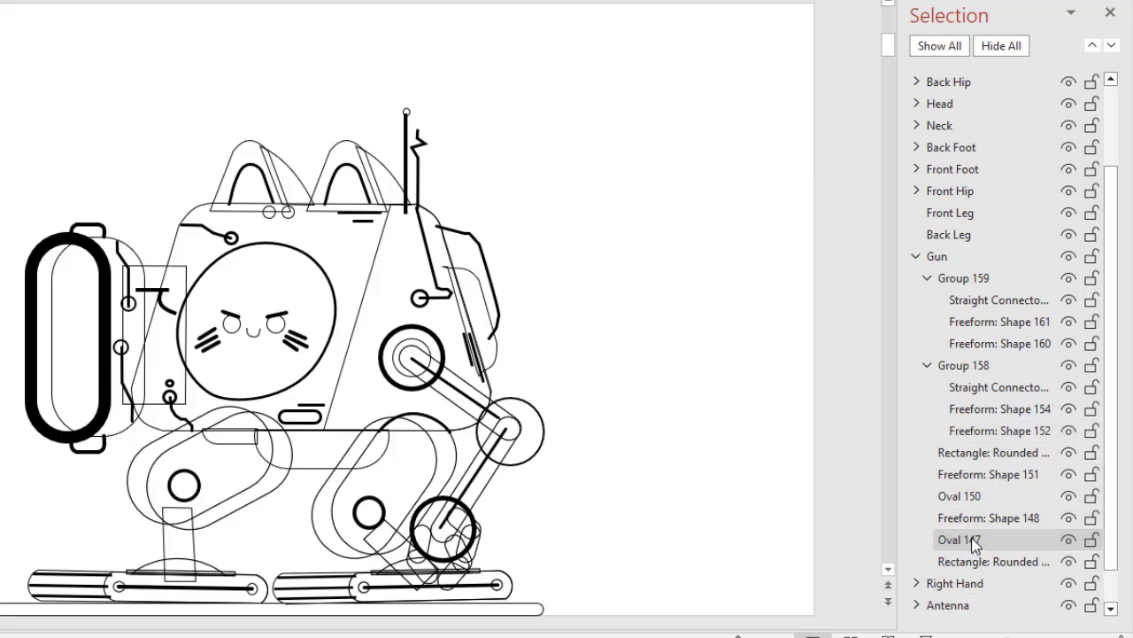
ctrl+scroll(42, 278, up, 5)
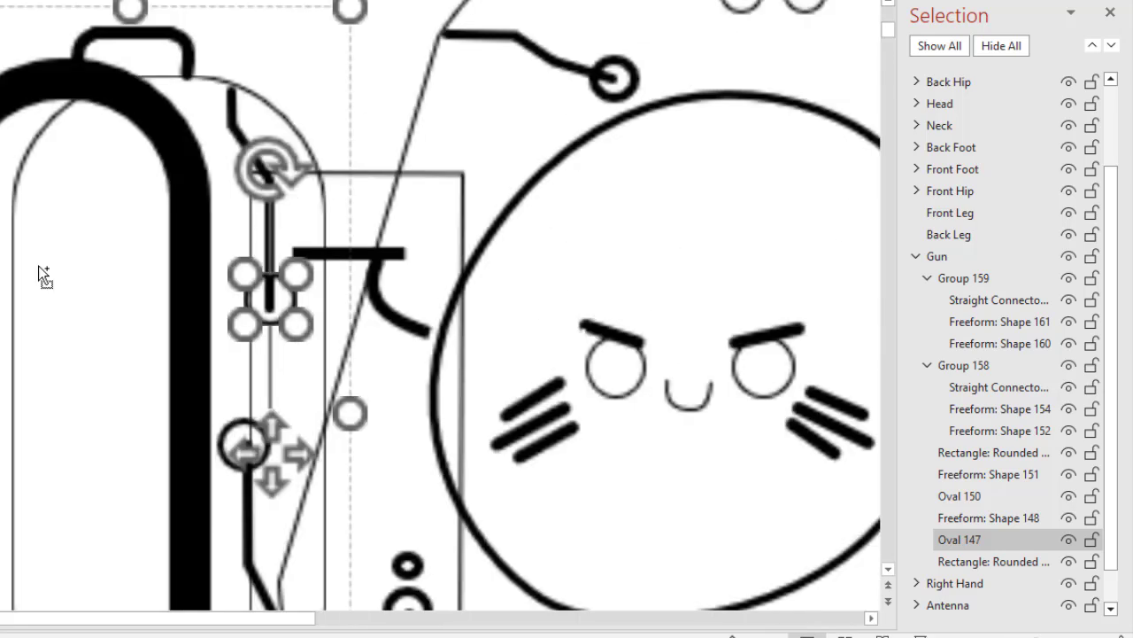
ctrl+scroll(40, 275, down, 2)
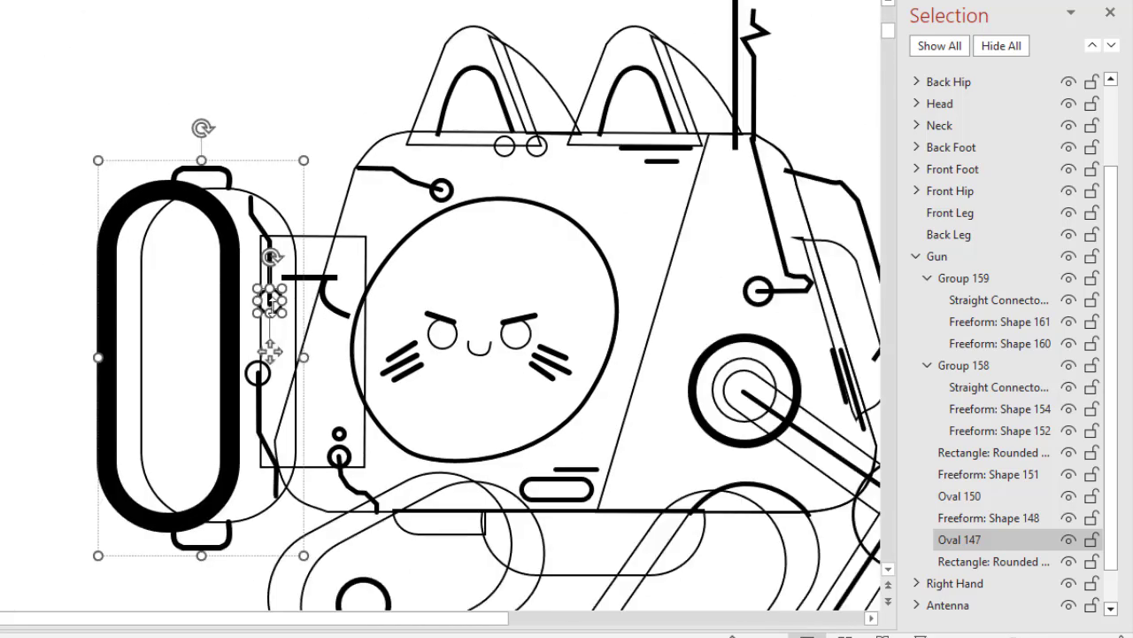
ctrl+scroll(270, 297, up, 3)
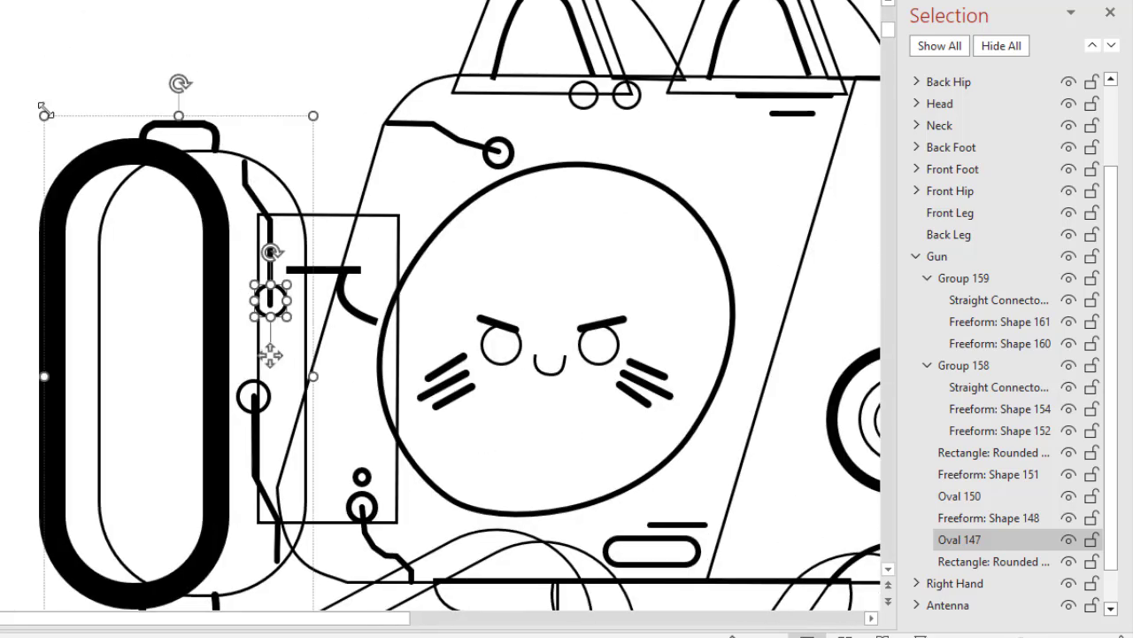
click(1068, 539)
click(1069, 540)
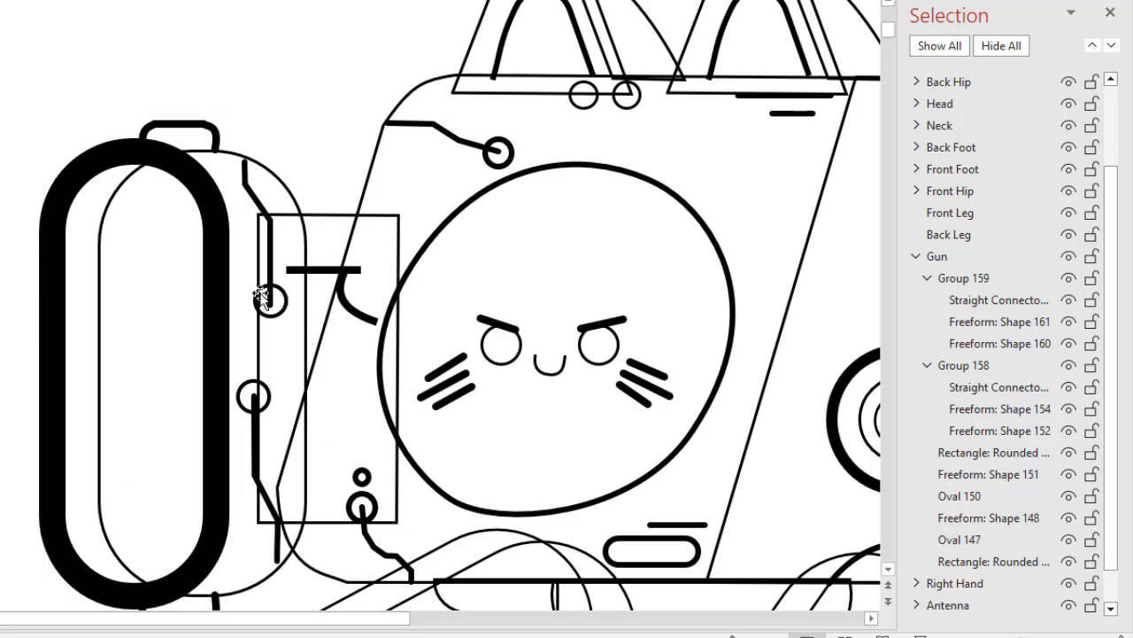
- Select Oval 147, Oval 150, Freeforms 151, 154, 160 and 161, and Group 159's Straight Connector together in the Gun group
click(977, 542)
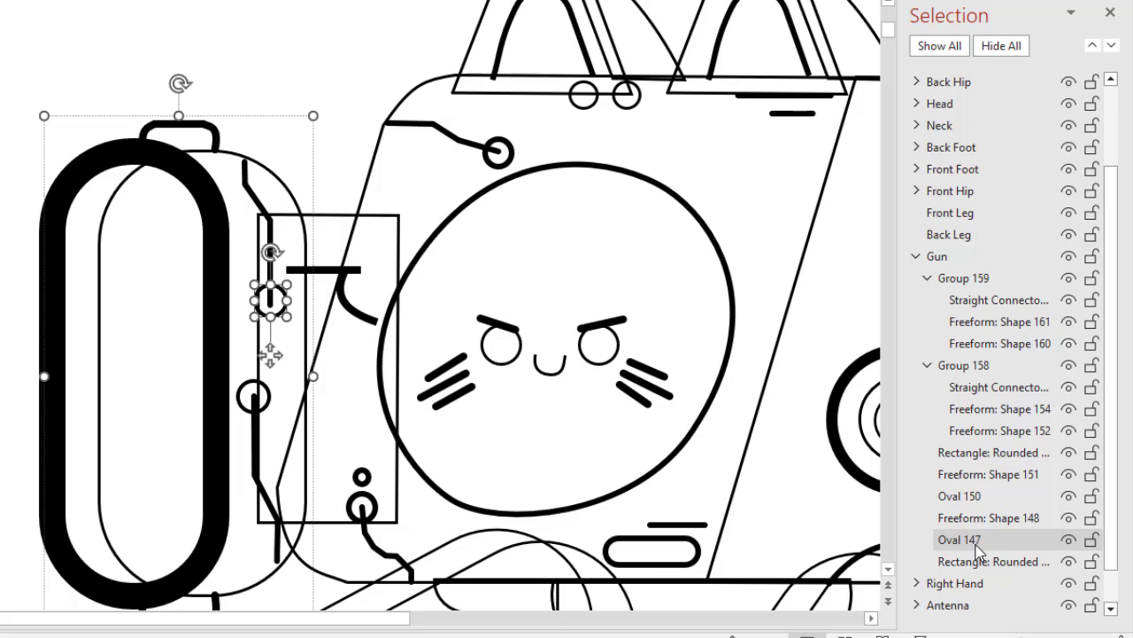
ctrl+click(978, 496)
ctrl+click(978, 472)
ctrl+click(986, 412)
ctrl+click(994, 345)
ctrl+click(995, 324)
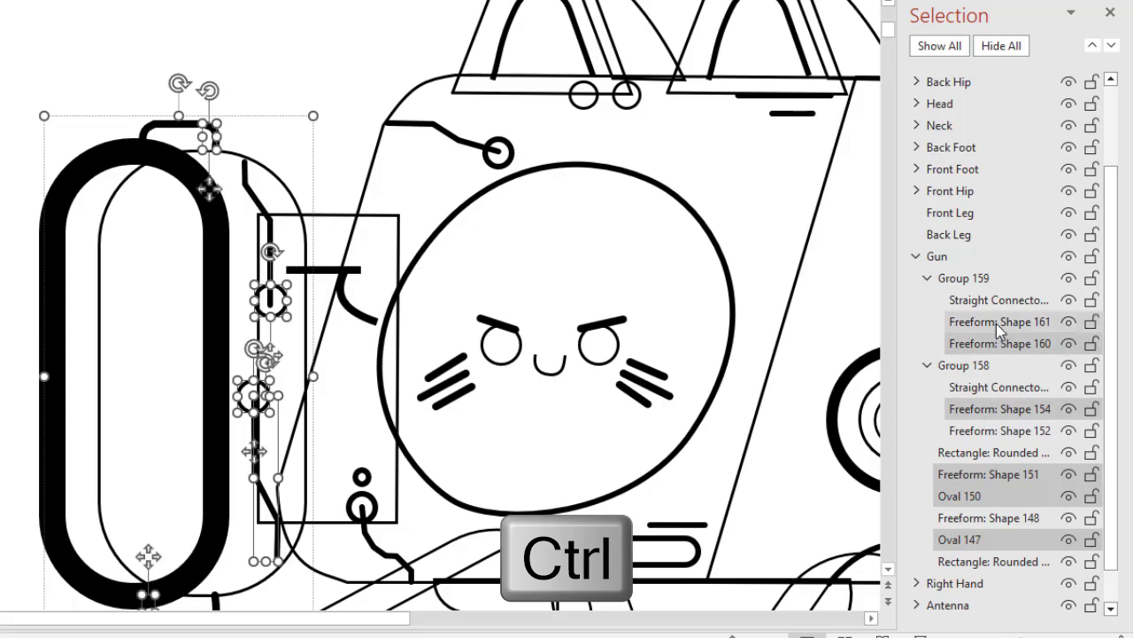
ctrl+click(997, 300)
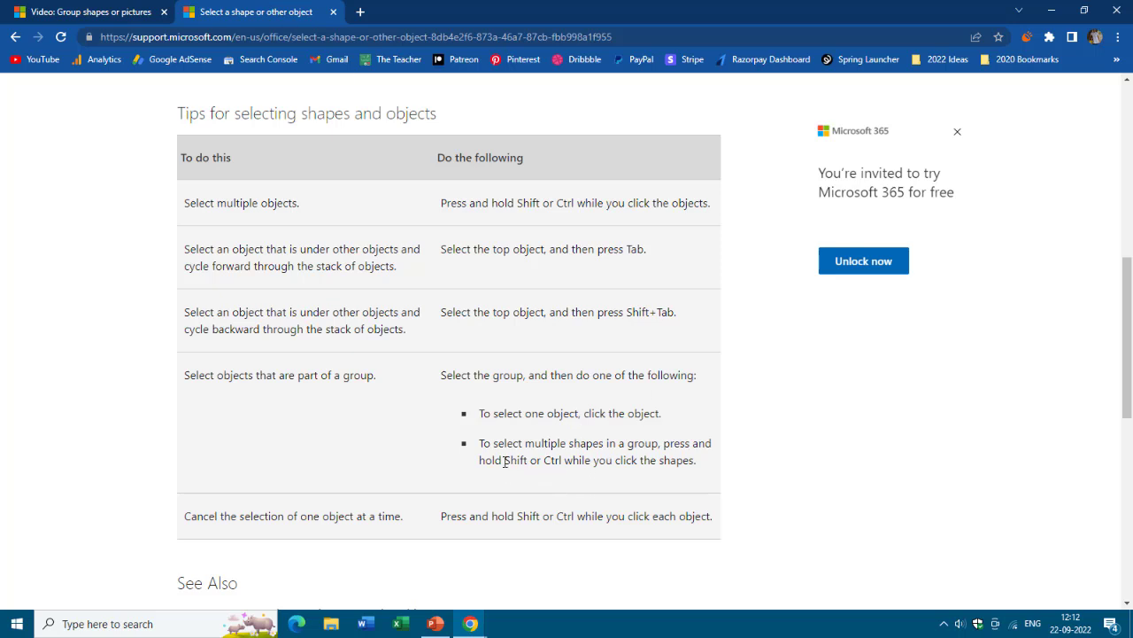
- Highlight "Shift" in the support article's tip on selecting multiple shapes in a group, and return to PowerPoint
drag(505, 461, 530, 462)
click(435, 625)
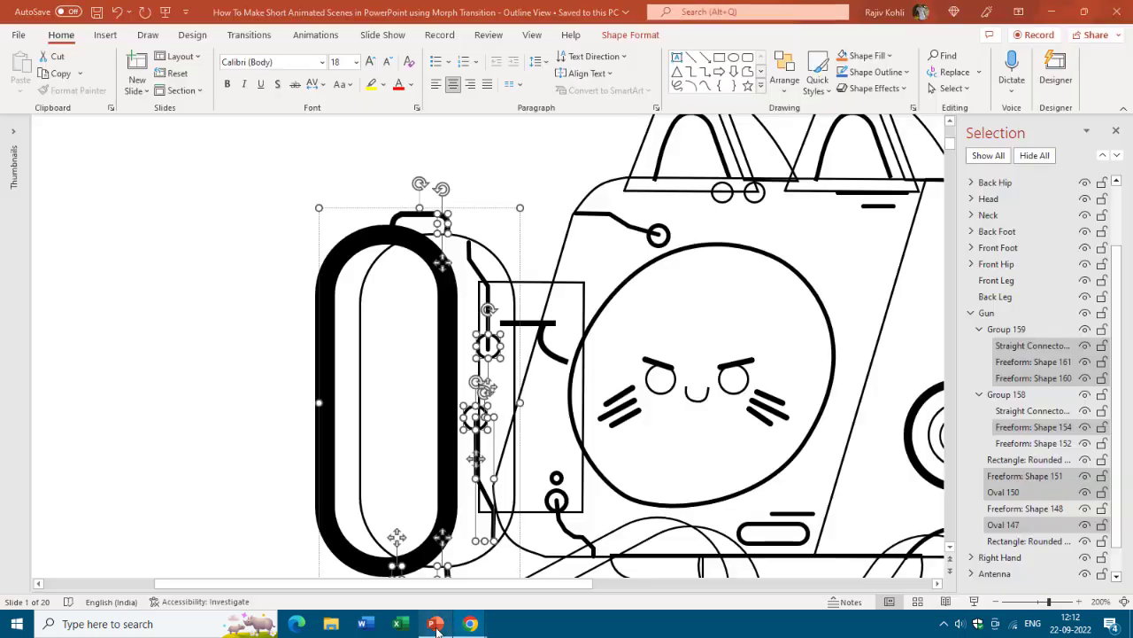
- Select Freeform: Shape 148, Oval 150 and Freeform: Shape 154 one at a time in the Gun group
click(1018, 494)
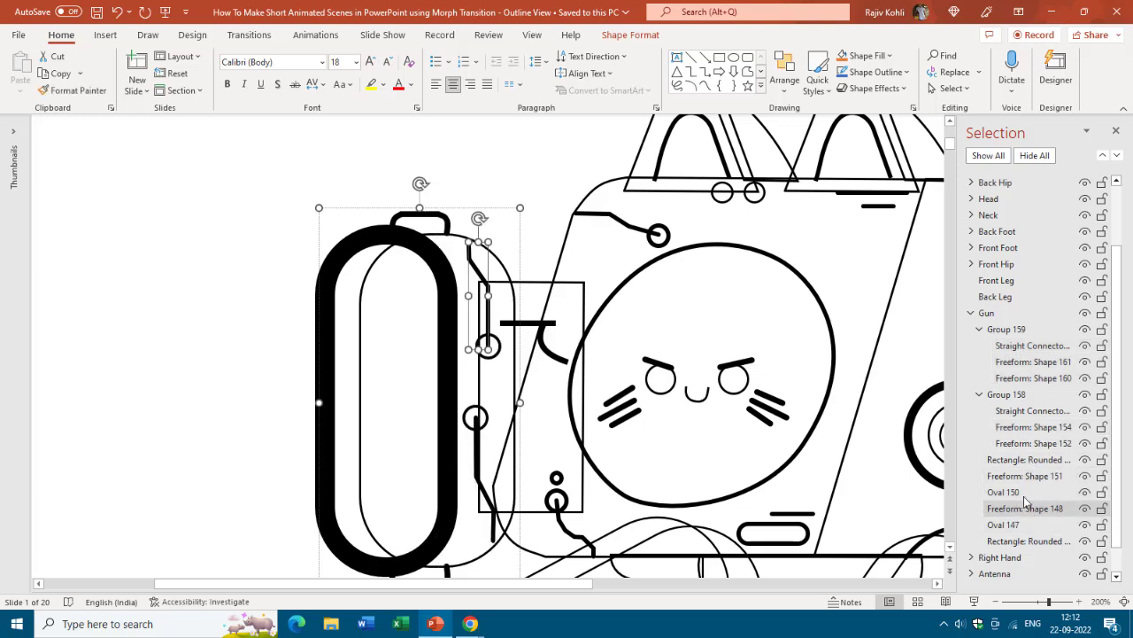
click(1018, 494)
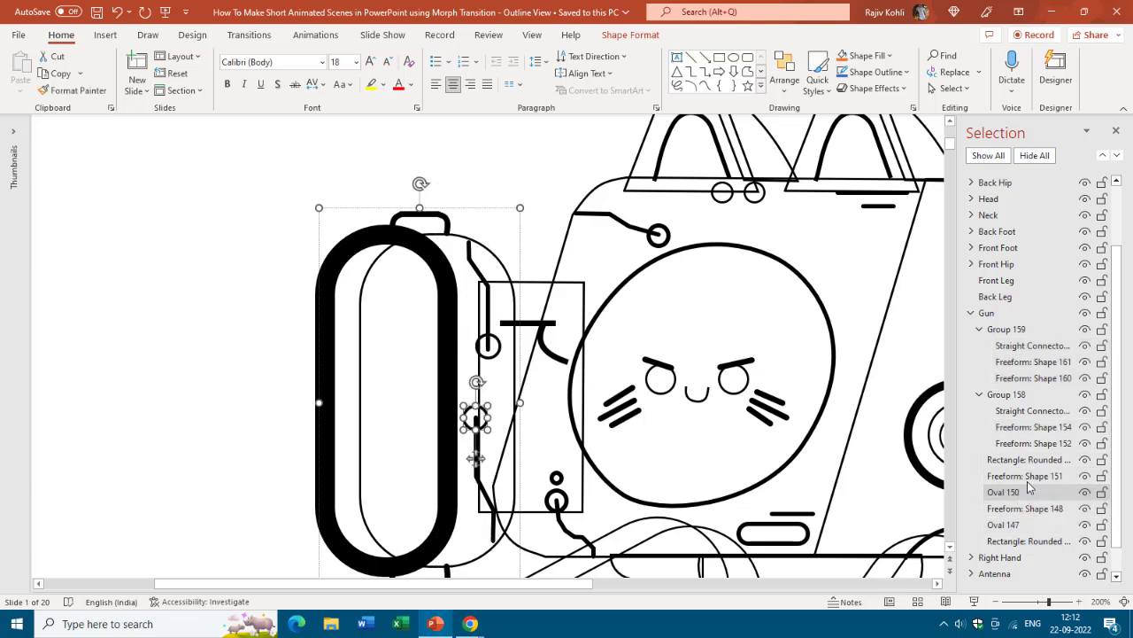
click(1032, 426)
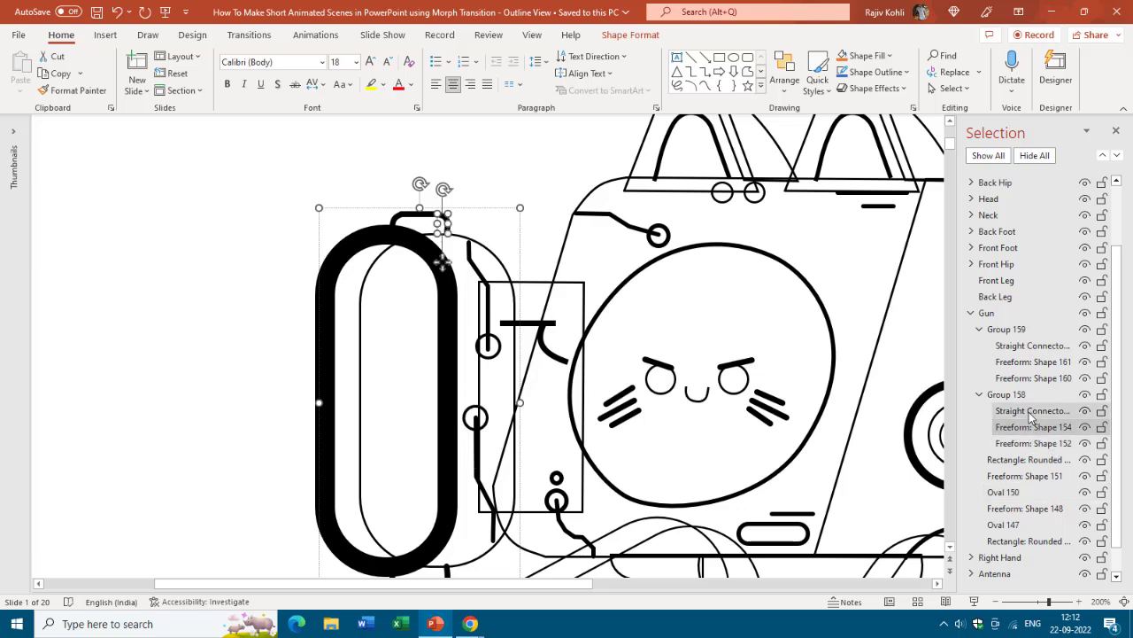
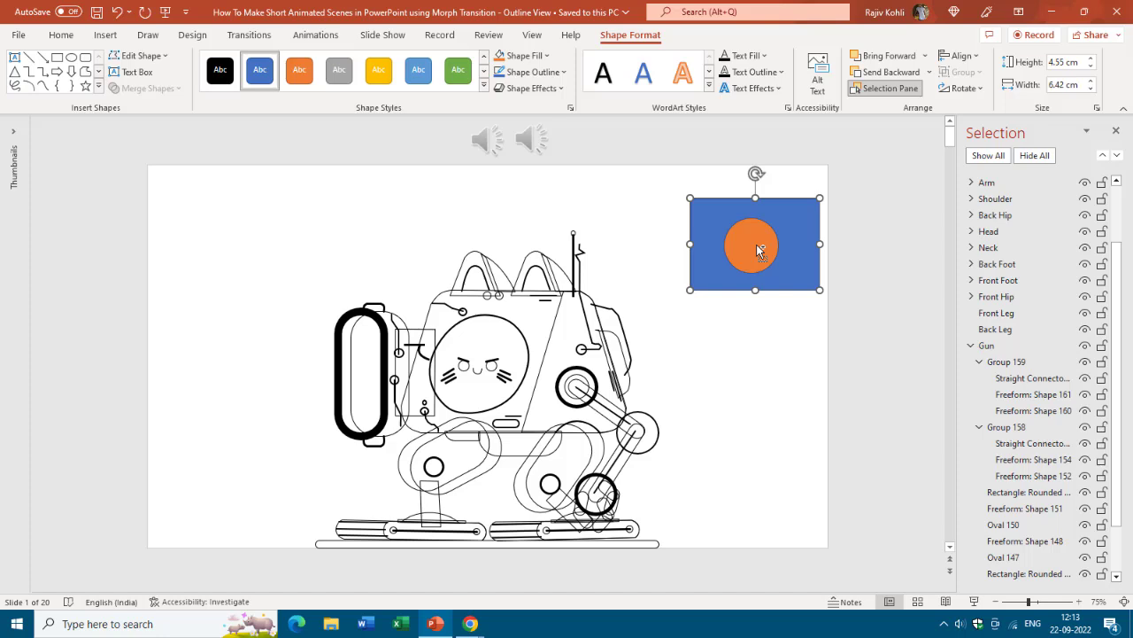
- Select the orange circle together with the blue rectangle, try moving them as one, and undo the move
shift+click(757, 250)
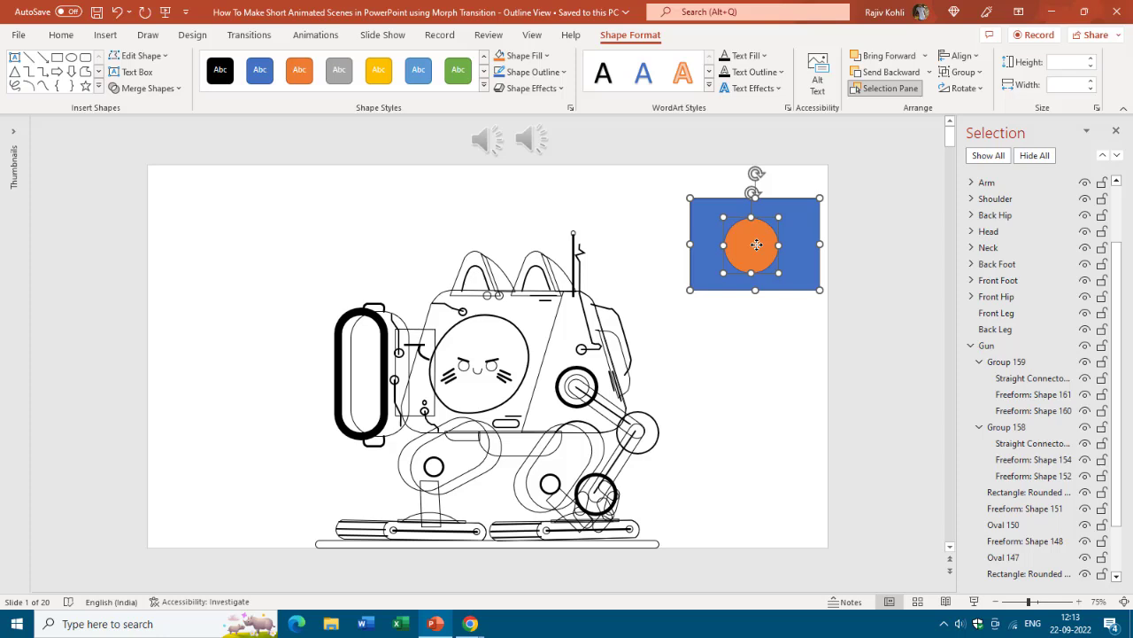
drag(756, 245, 722, 270)
key(ctrl+z)
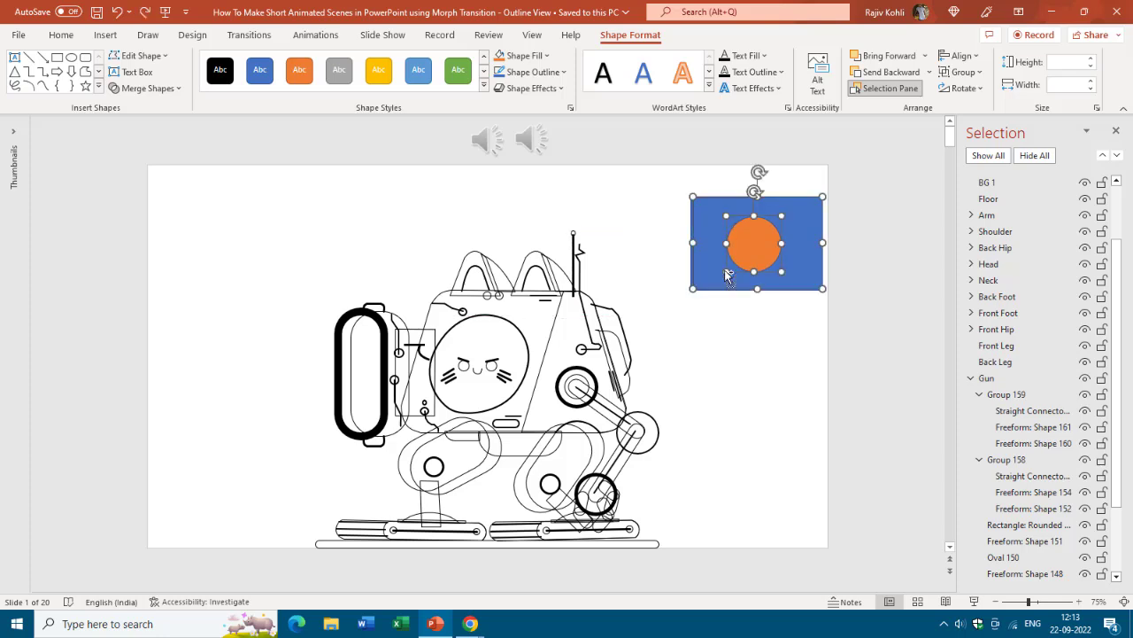
click(667, 192)
- Group the blue rectangle and the orange circle into one object, and select the new group
click(716, 225)
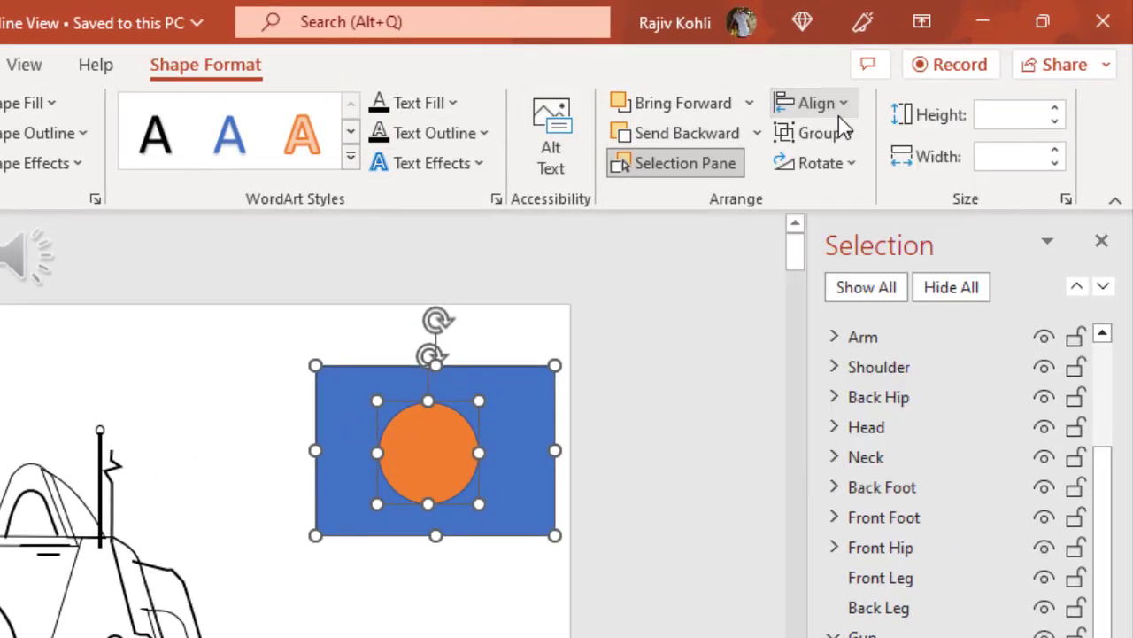
click(832, 133)
click(841, 167)
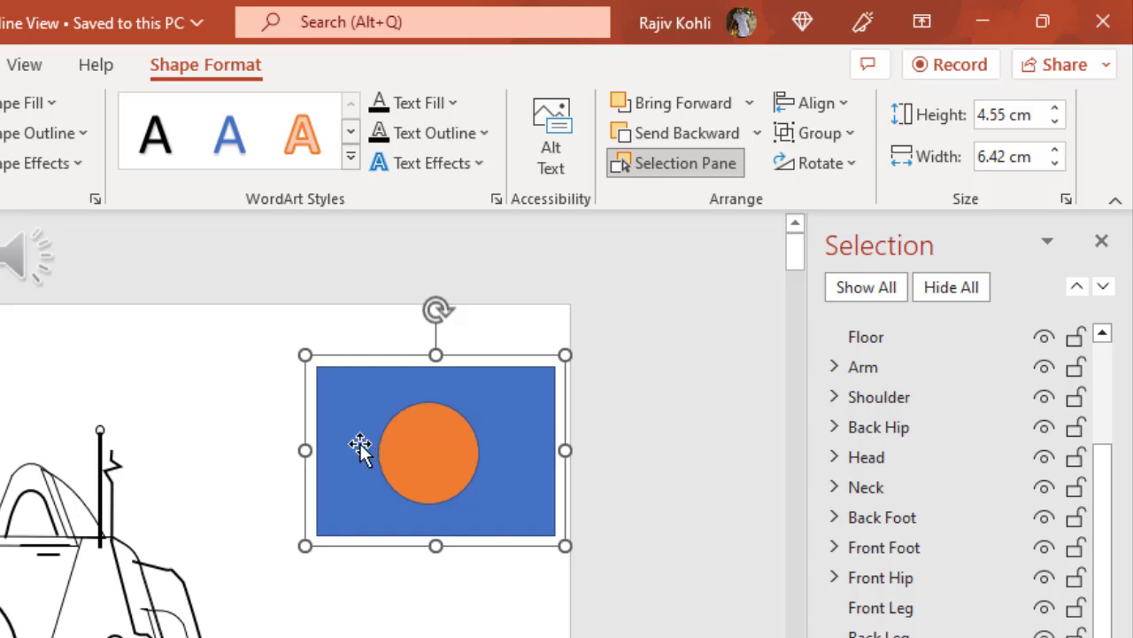
click(250, 377)
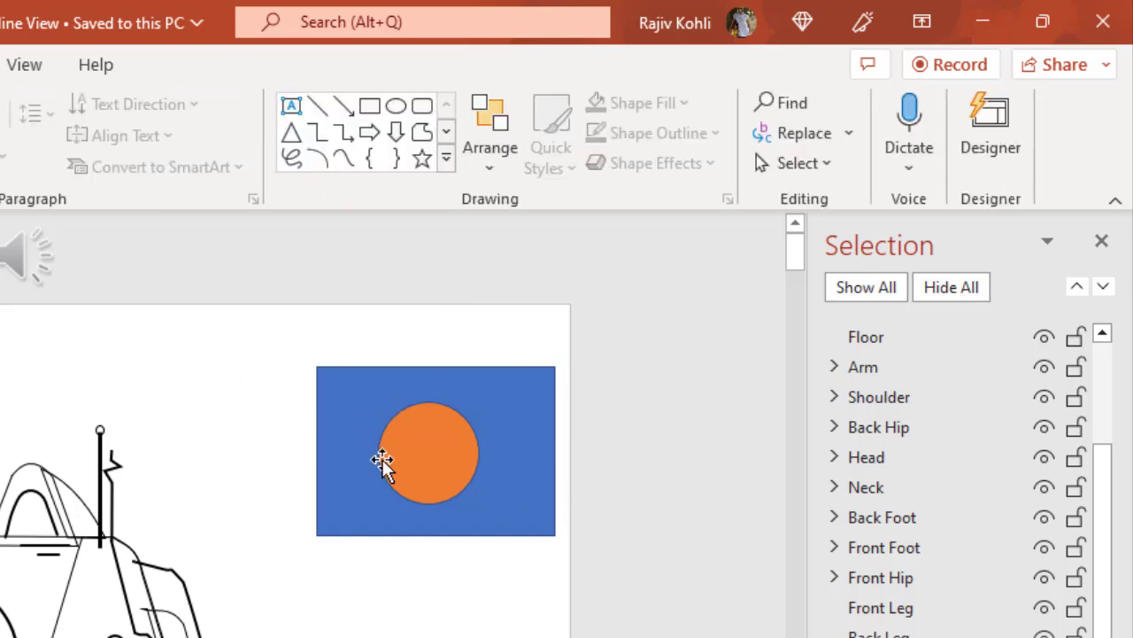
click(392, 380)
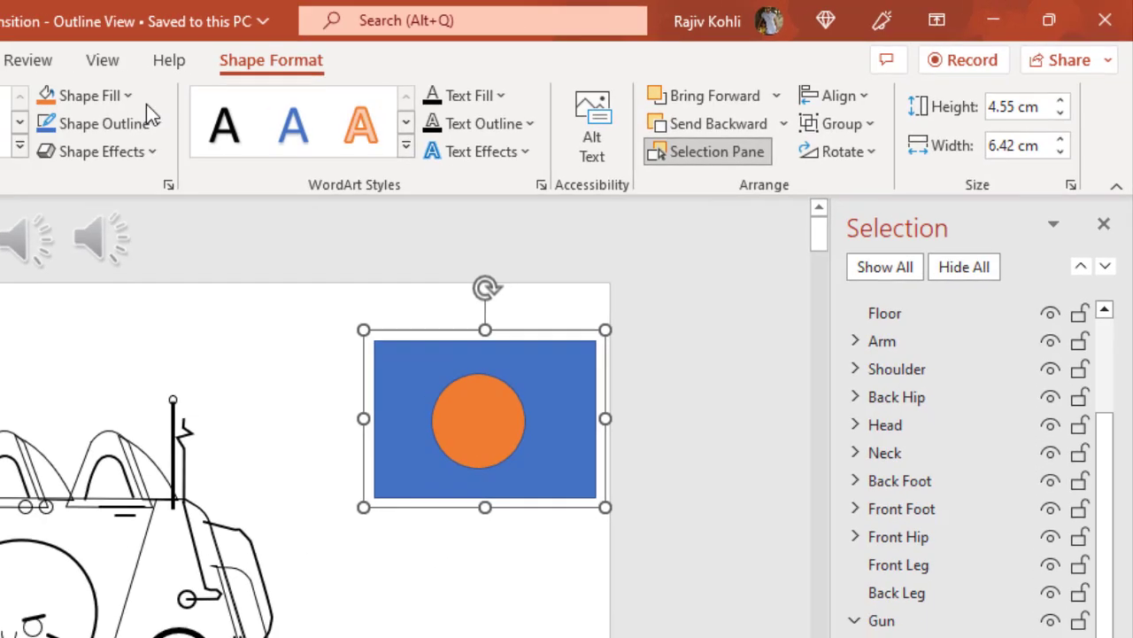
- Fill the whole rectangle-and-circle group with yellow and give it a red outline
click(33, 103)
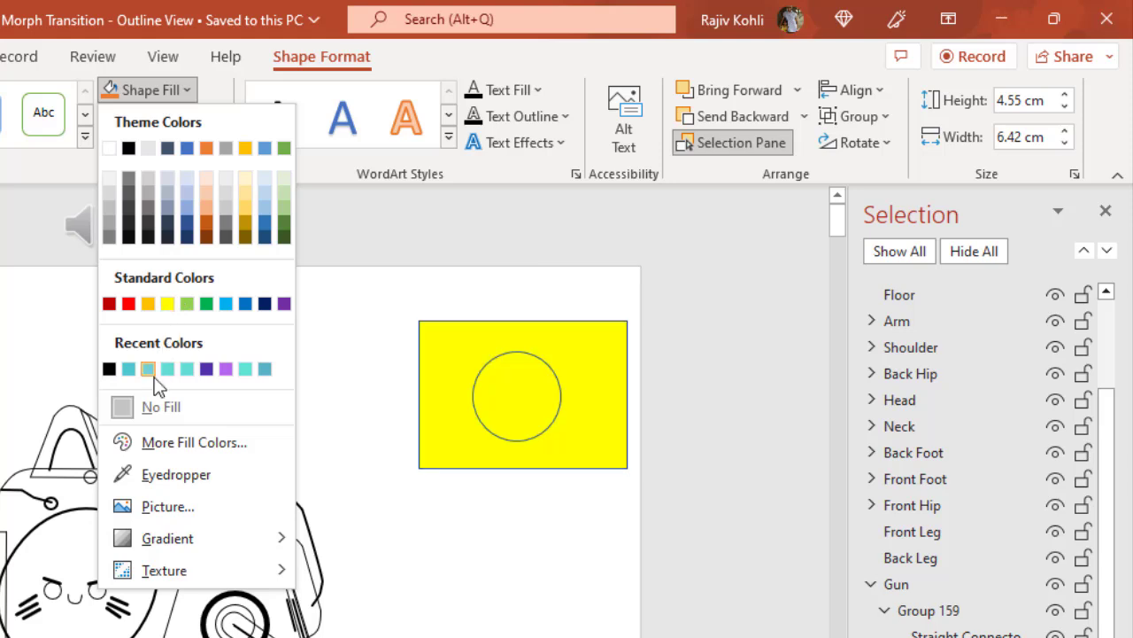
click(172, 304)
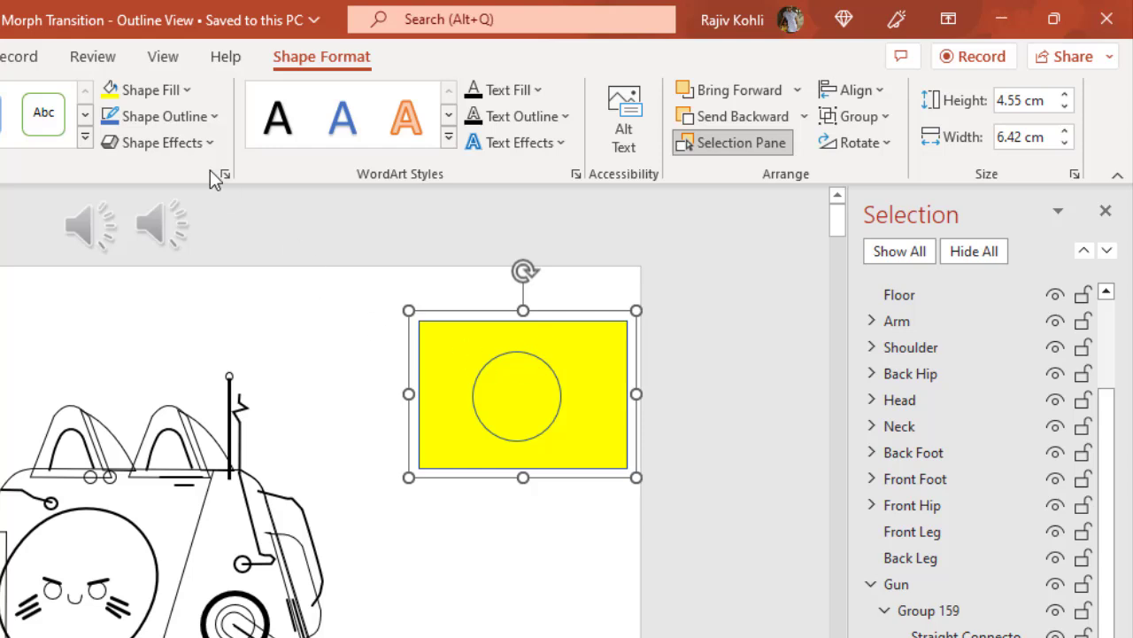
click(178, 120)
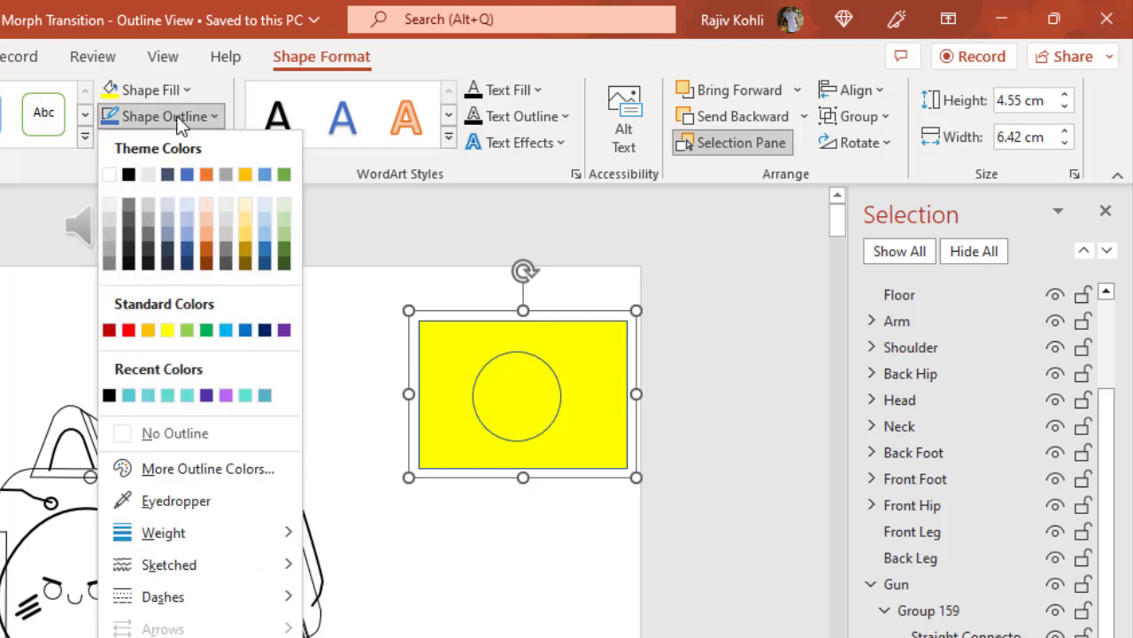
click(129, 329)
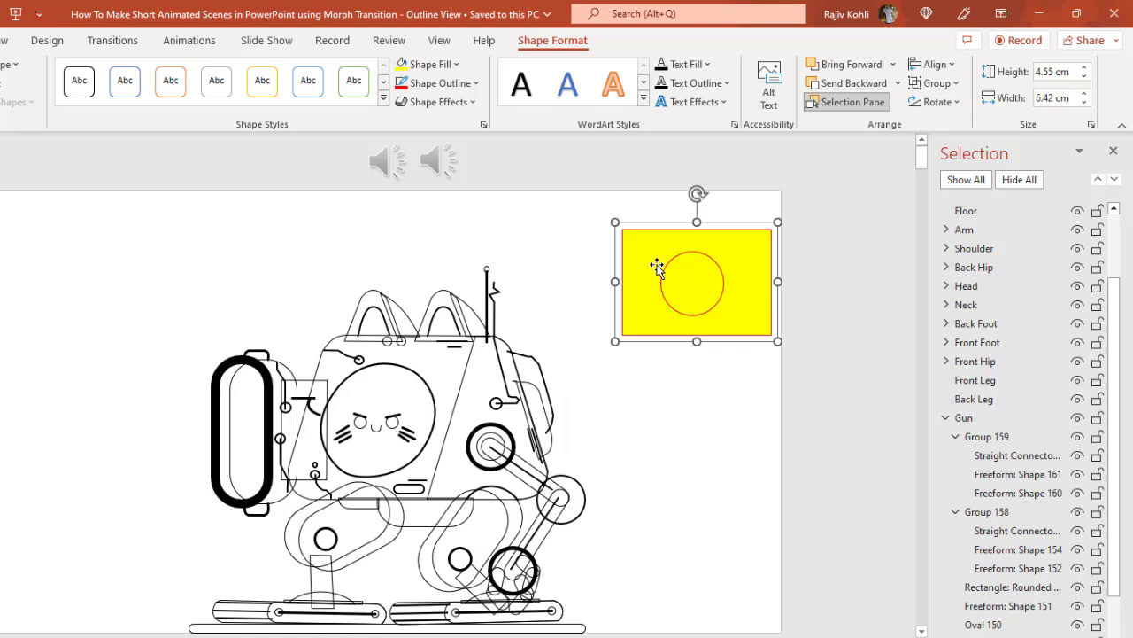
- Delete the rectangle-and-circle group, and select the Head group and expand its list of shapes
key(Delete)
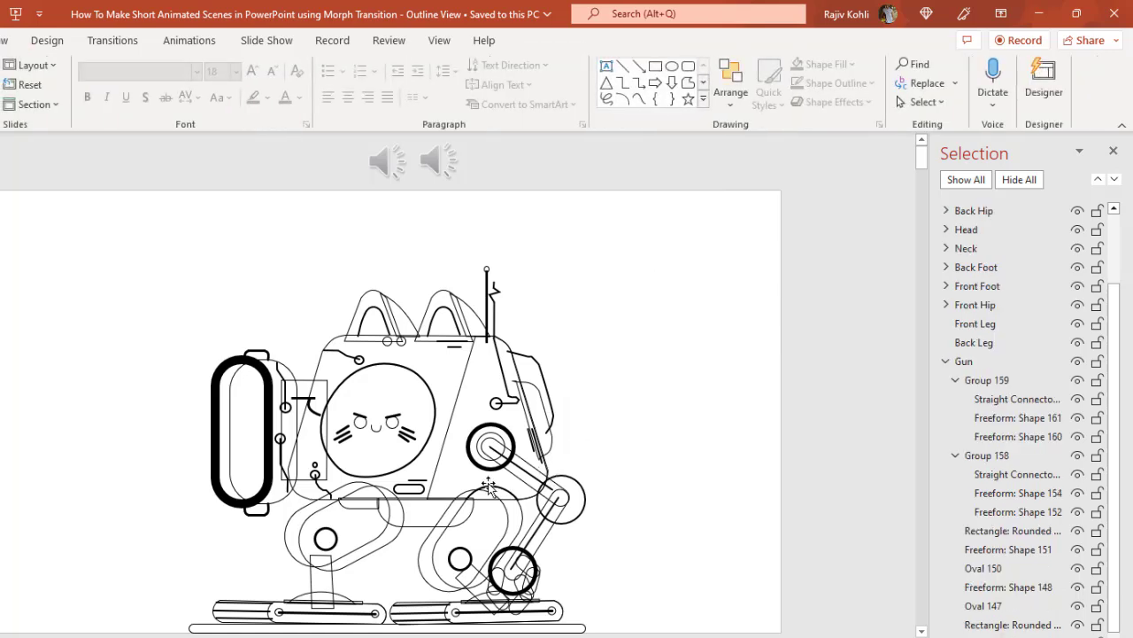
click(414, 378)
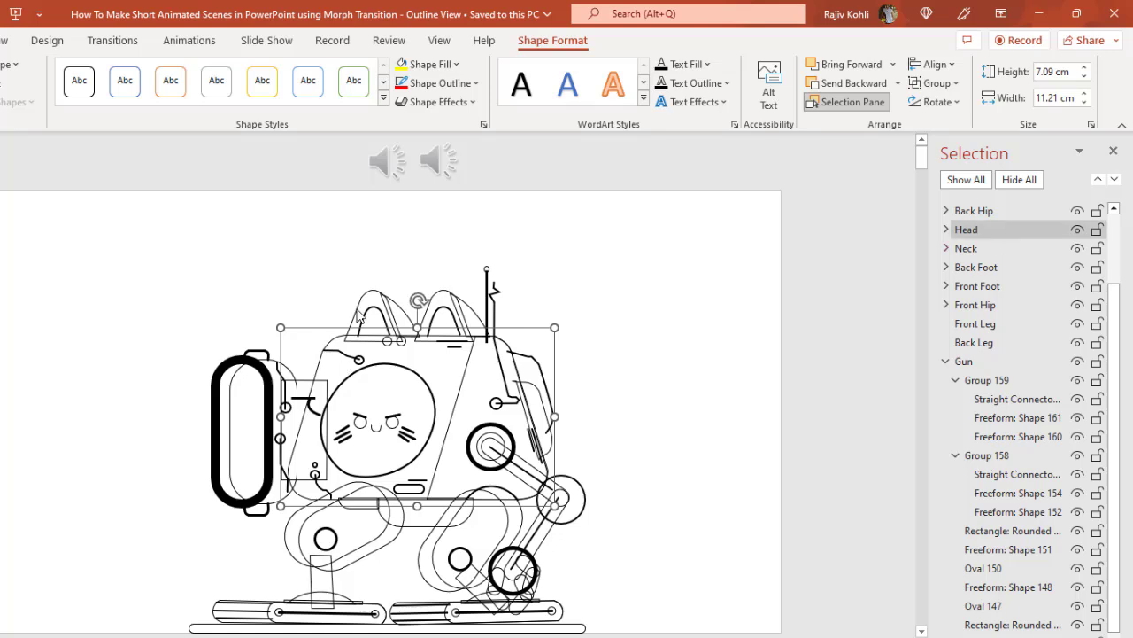
click(946, 230)
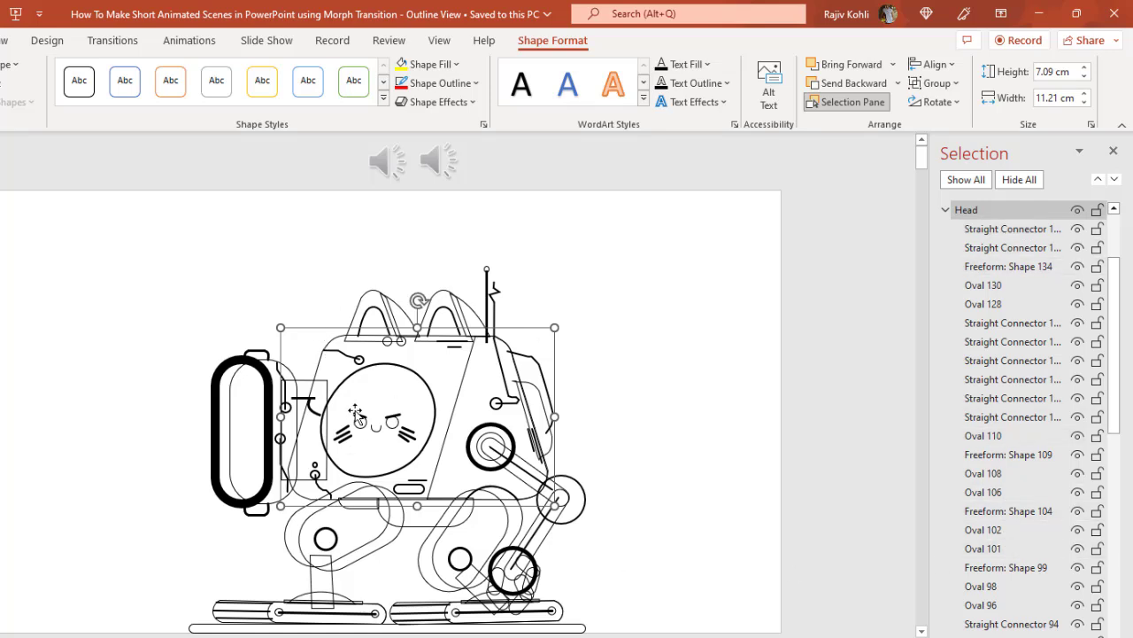
- Select Oval 130, the character's right-hand eye, within the Head group, move it slightly to the right and fill it yellow
scroll(355, 412, up, 2)
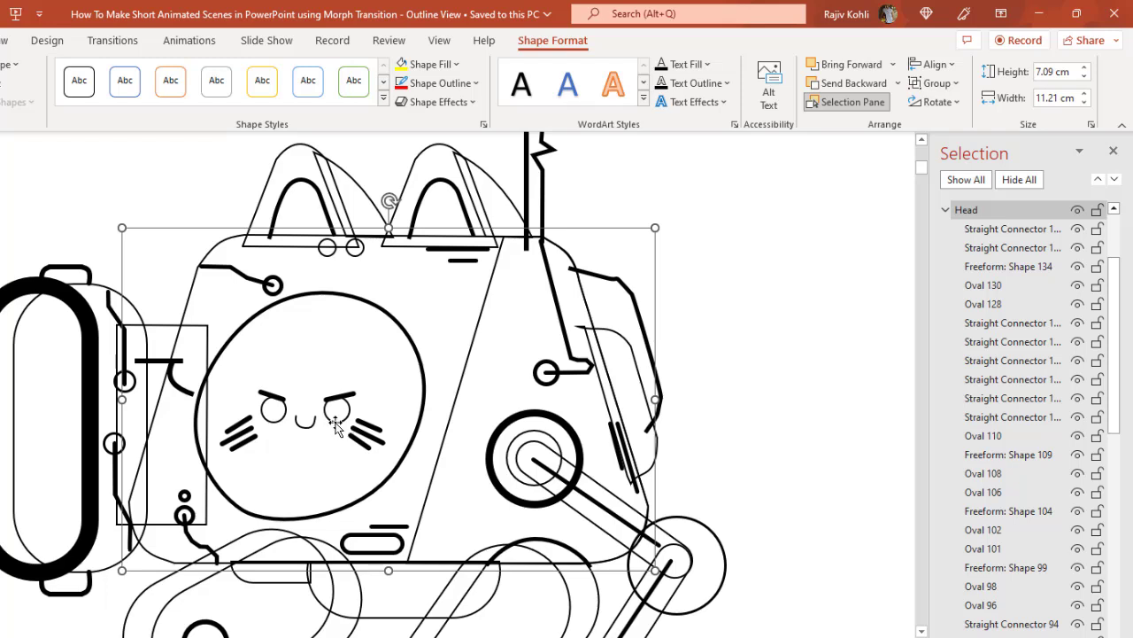
click(335, 418)
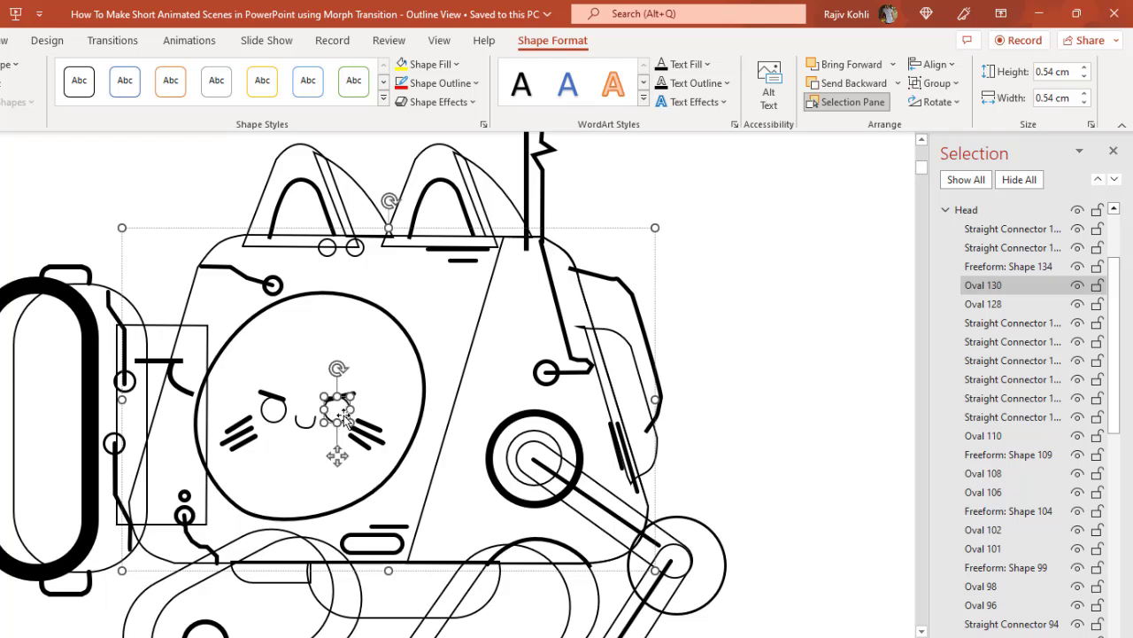
drag(343, 417, 352, 414)
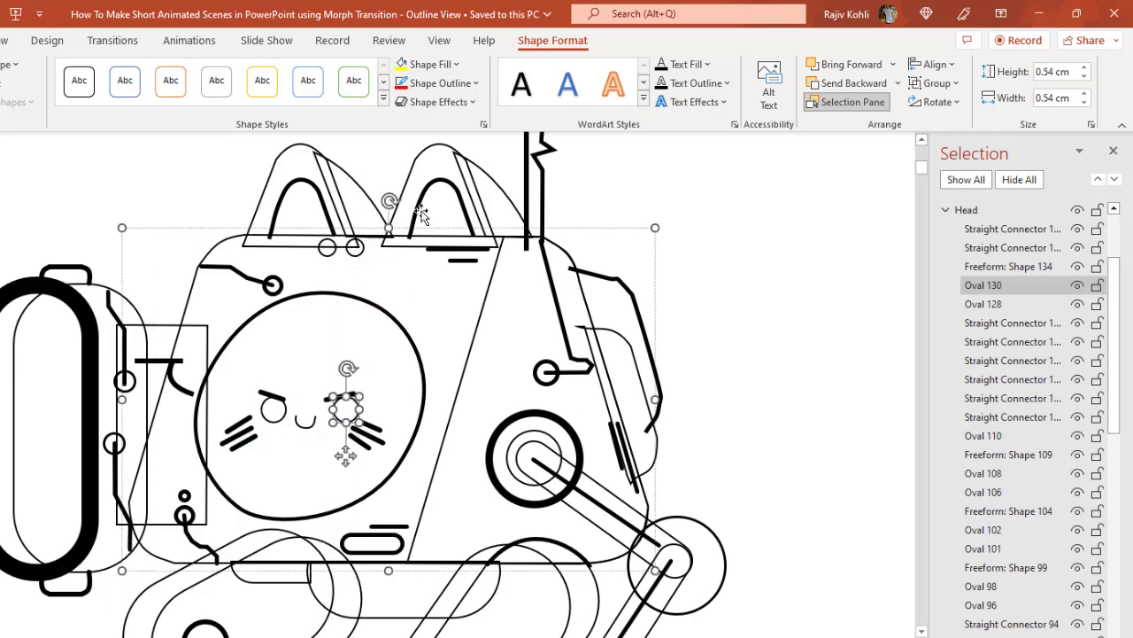
click(401, 69)
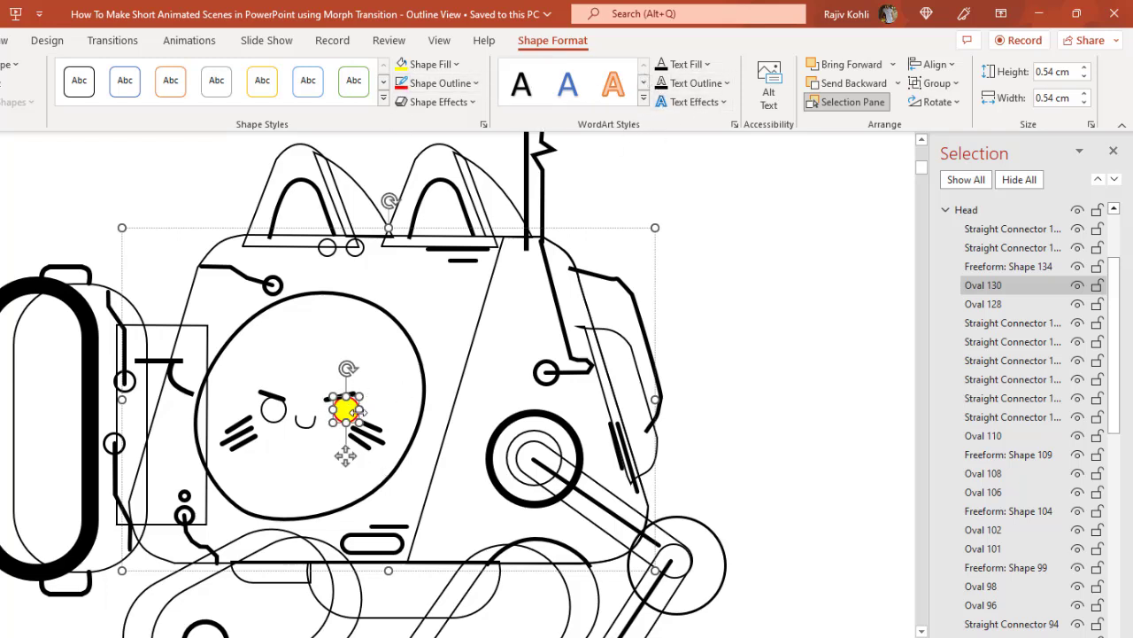
click(211, 221)
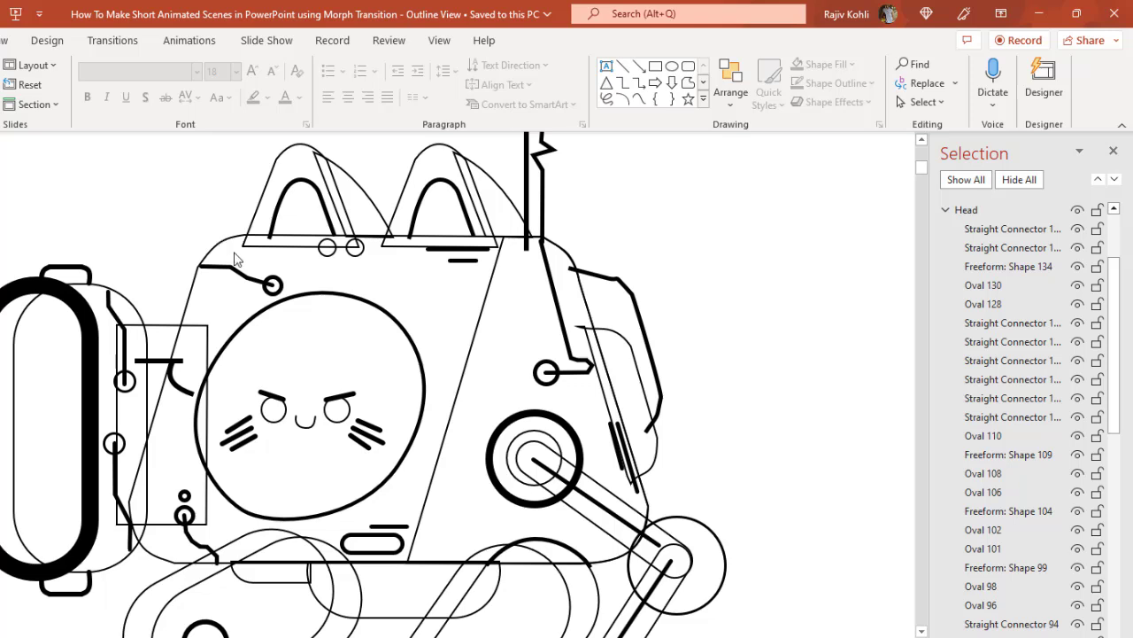
- Select the Head group and cycle the selection forward through its individual shapes one after another
click(206, 251)
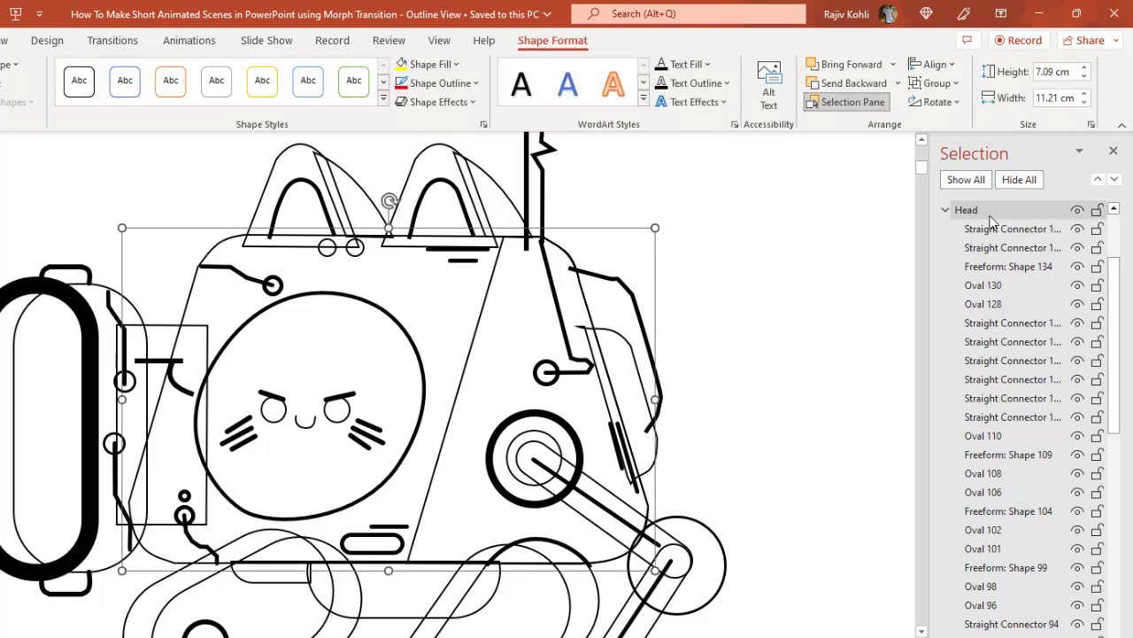
key(Tab)
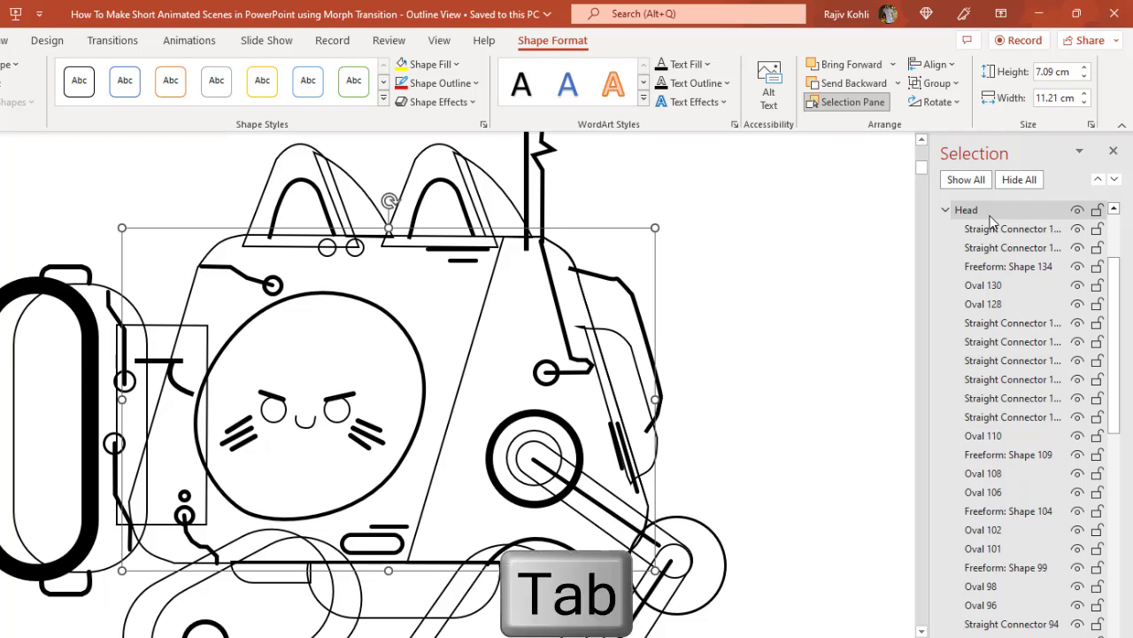
key(Tab)
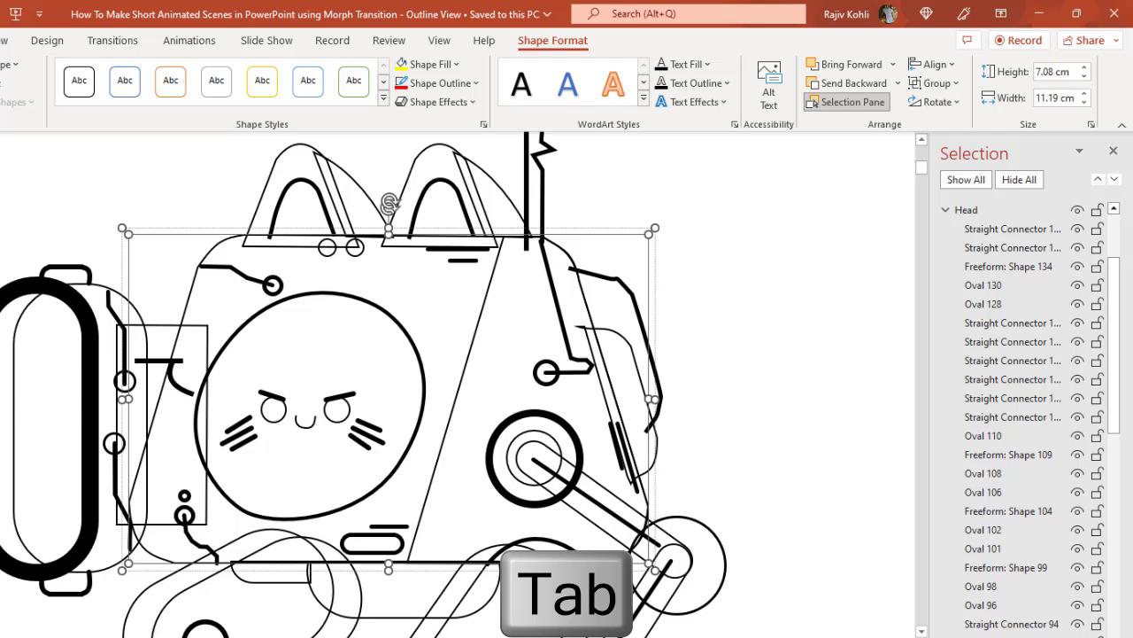
key(Tab)
key(Tab)
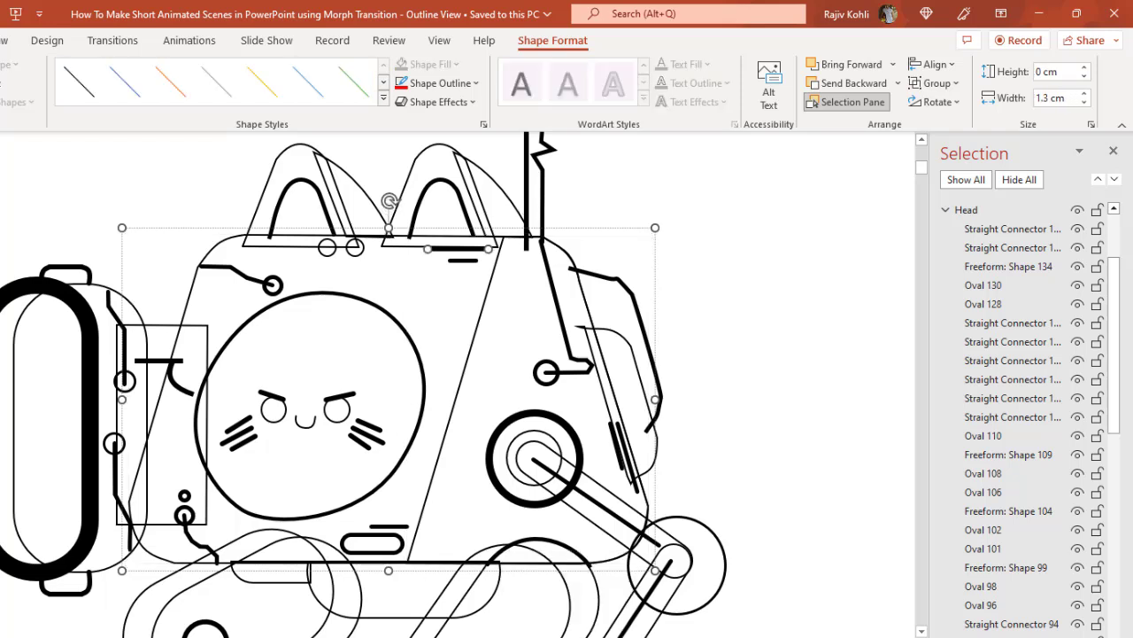
text(0.57)
key(Return)
key(Tab)
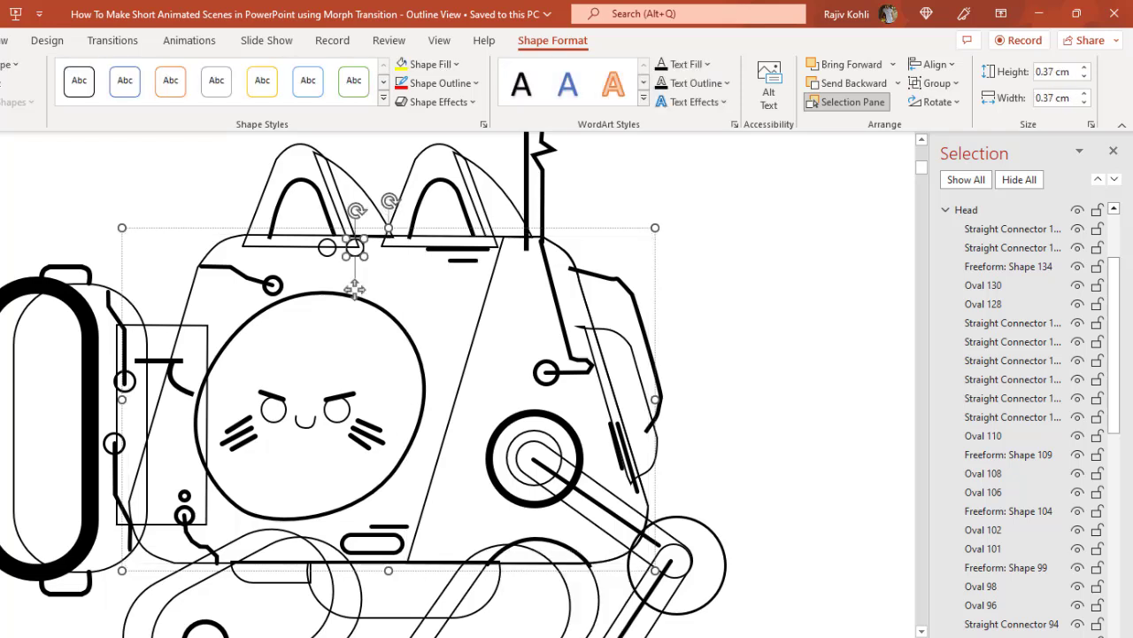
key(Tab)
key(Tab)
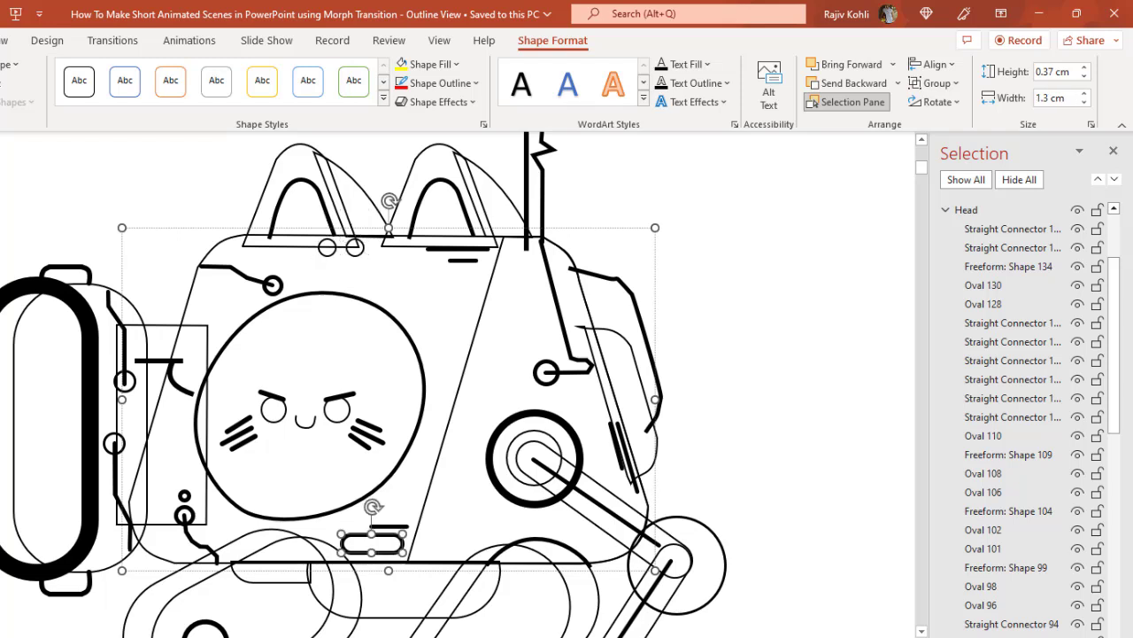
key(Tab)
- Cycle the selection backward through the Head group's shapes to the short line beneath the right-hand ear
key(shift+Tab)
key(shift+Tab)
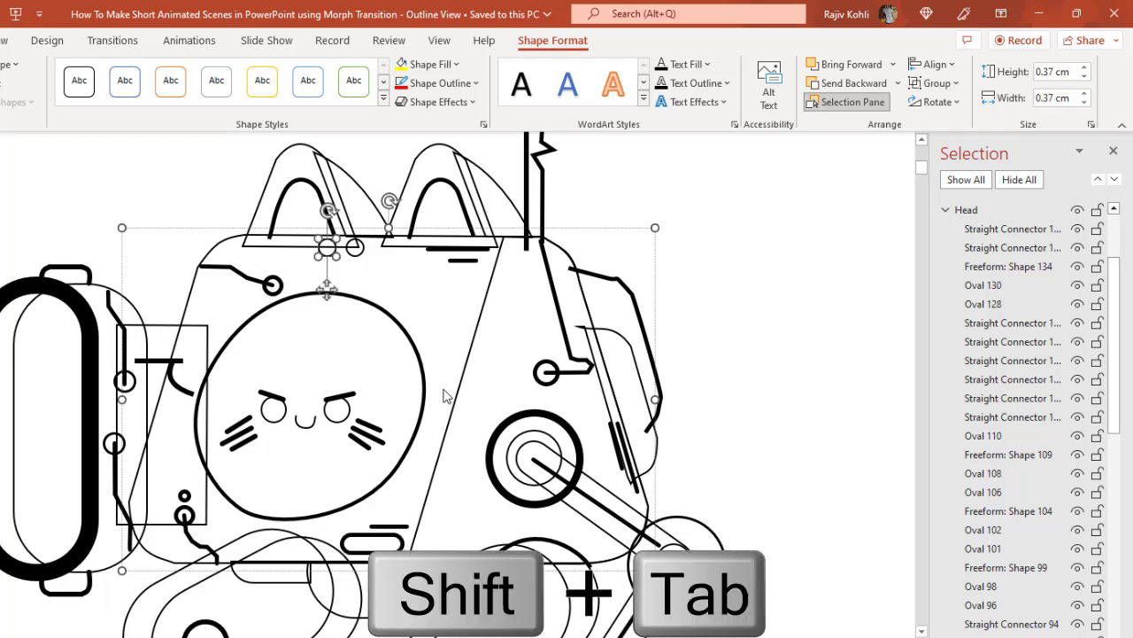
key(shift+Tab)
key(shift+Tab)
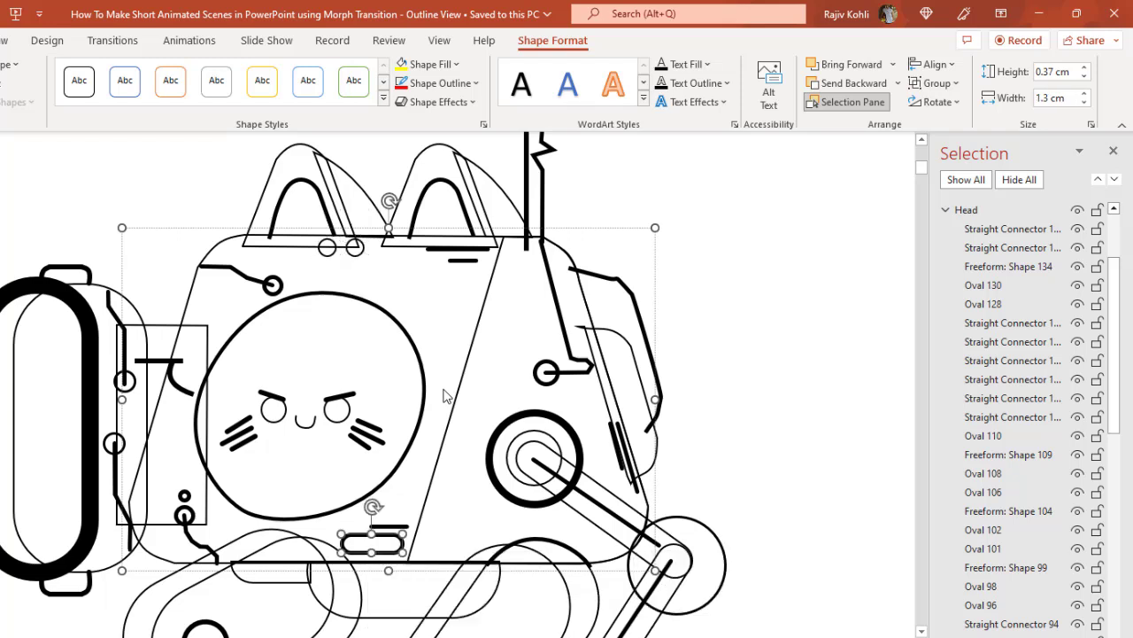
key(shift+Tab)
key(shift+Tab)
key(shift+Tab)
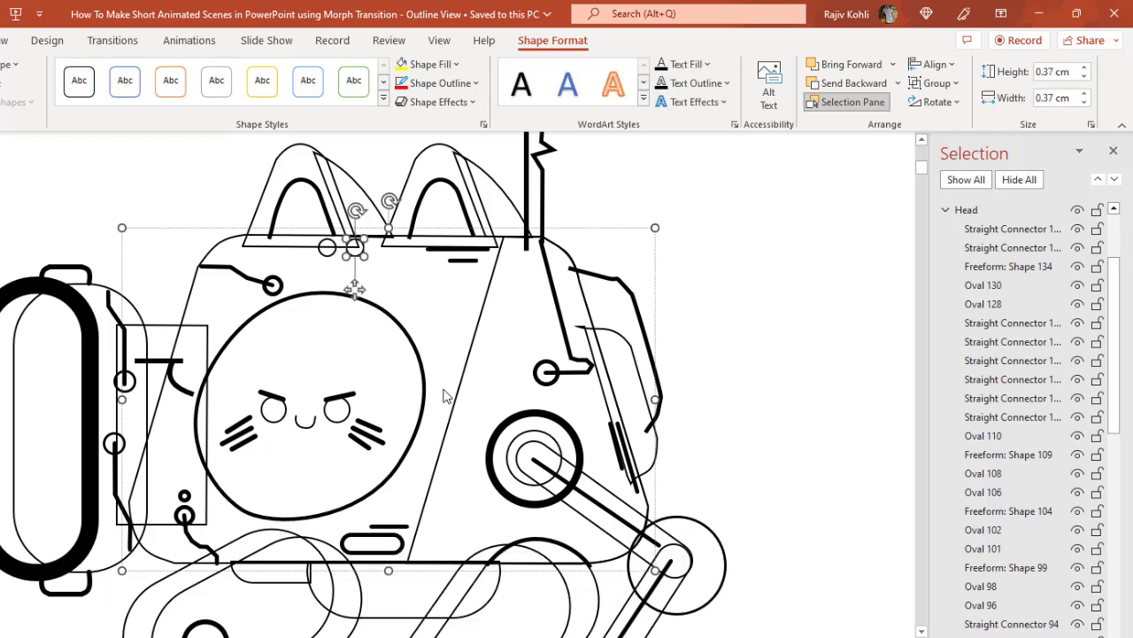
key(shift+Tab)
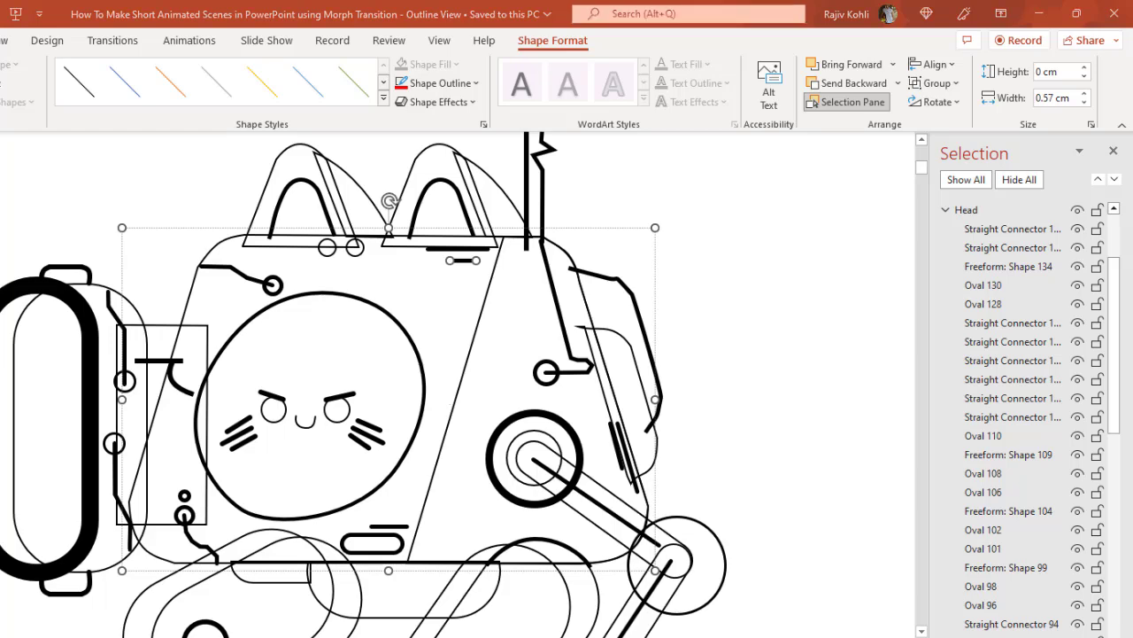
- Review the support article's tips for selecting shapes and objects in the browser, and clear the Head group selection back in PowerPoint
mouse_move(368, 636)
click(186, 615)
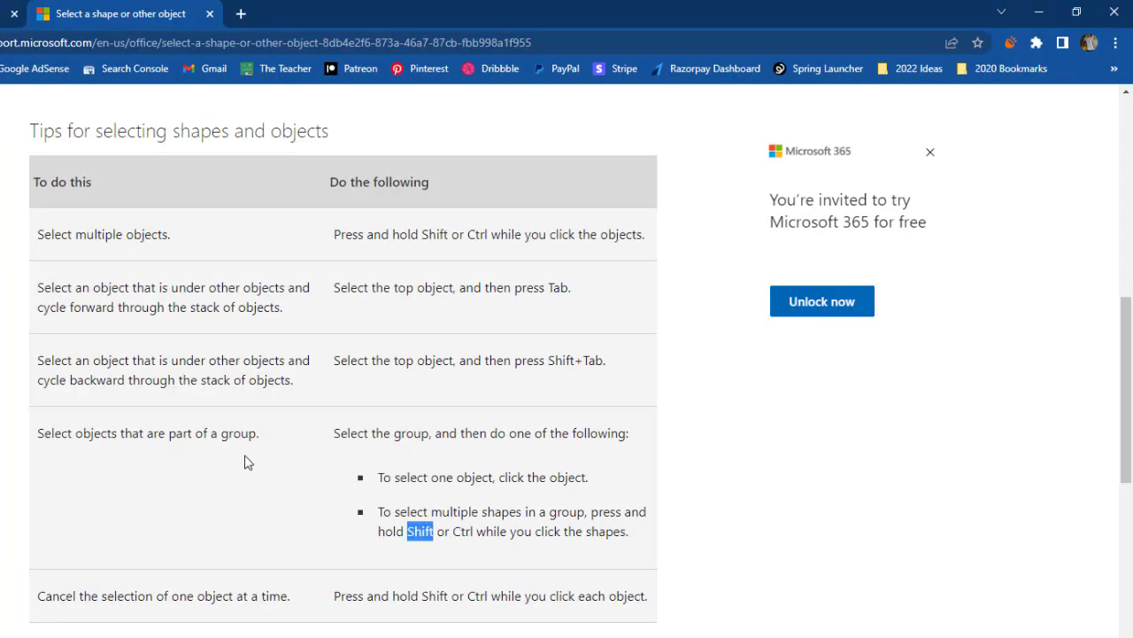
click(431, 478)
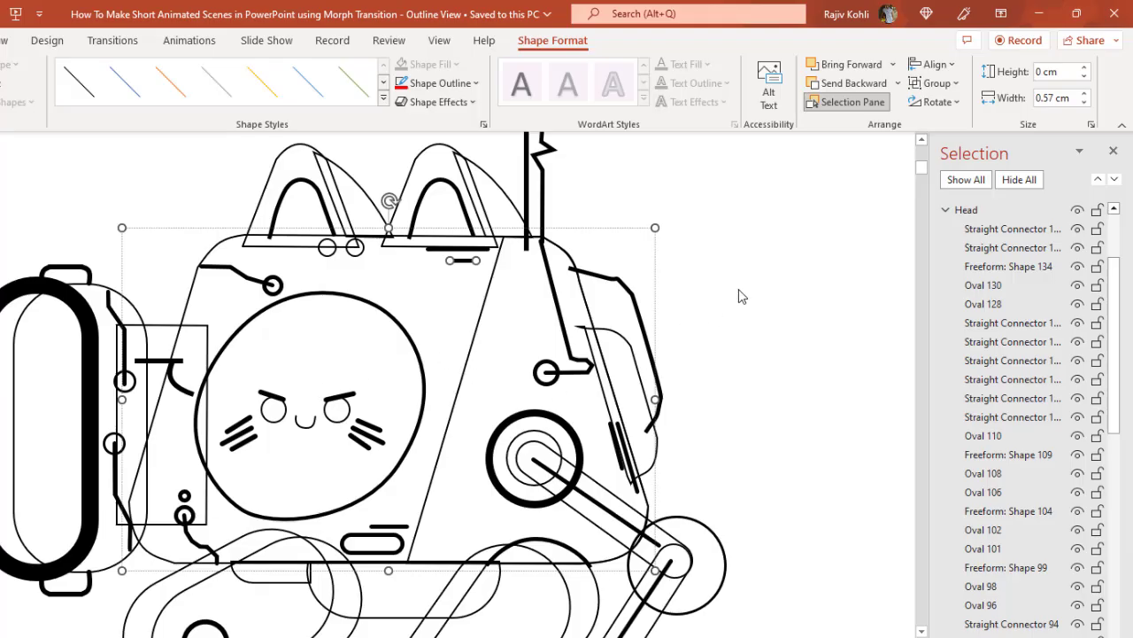
click(739, 289)
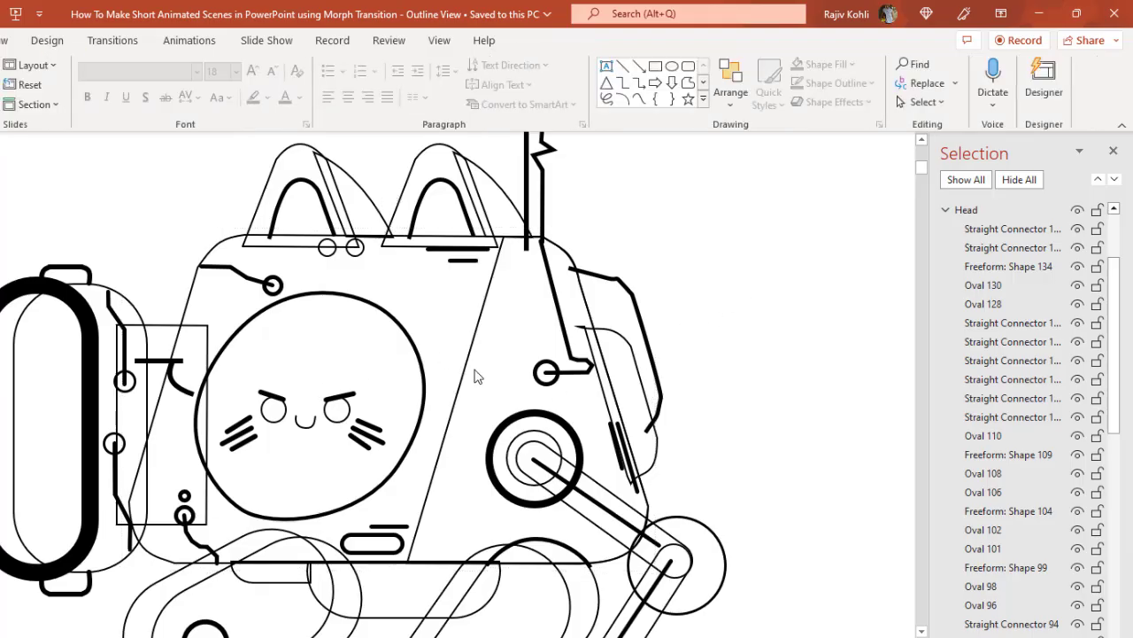
- Select both eyes, Oval 128 and Oval 130, within the Head group, duplicate them slightly lower and undo the duplication
click(404, 329)
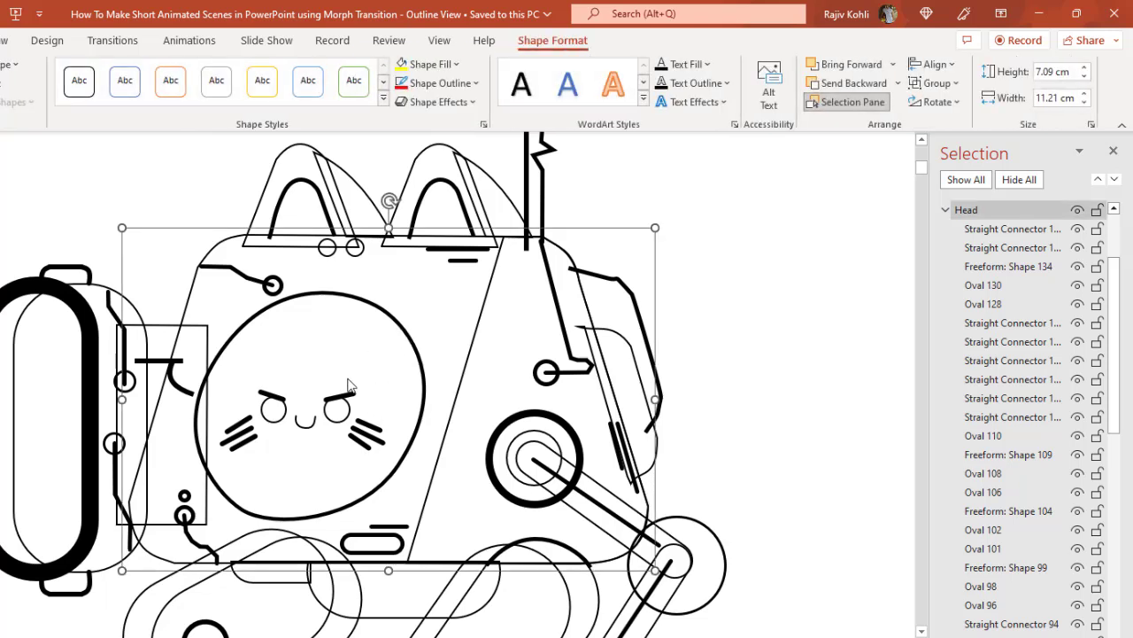
click(275, 421)
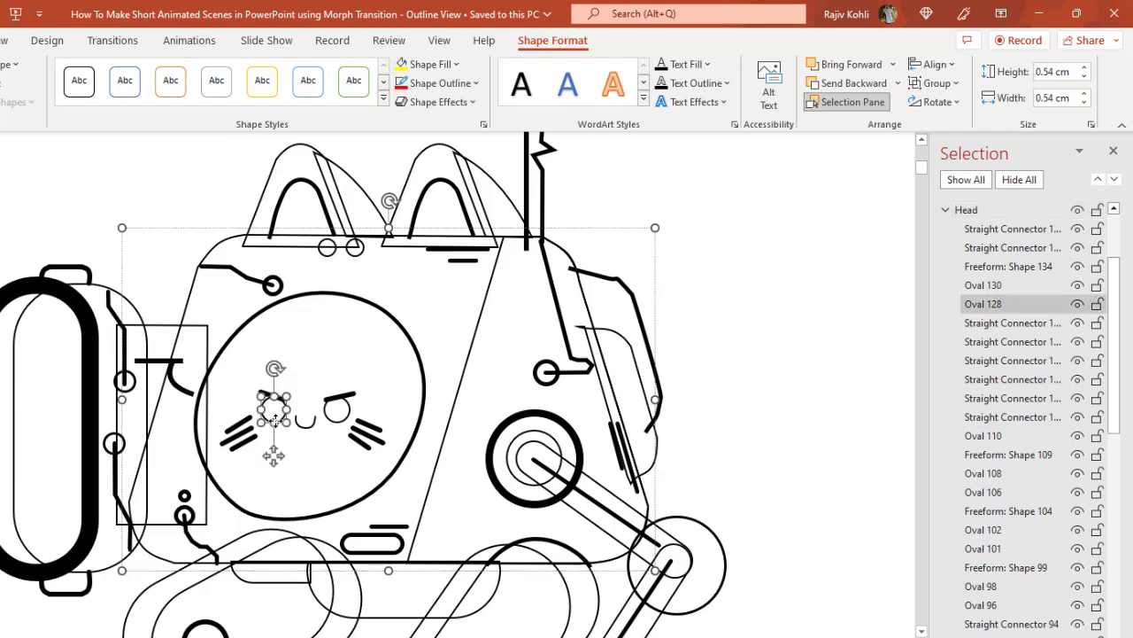
shift+click(342, 421)
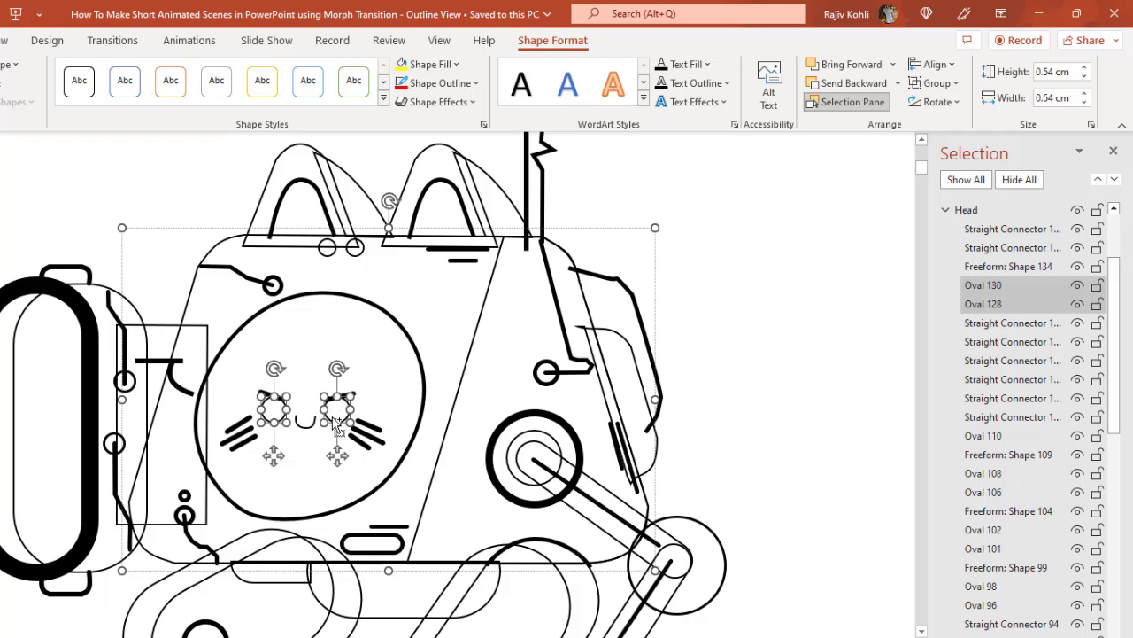
drag(337, 425, 332, 443)
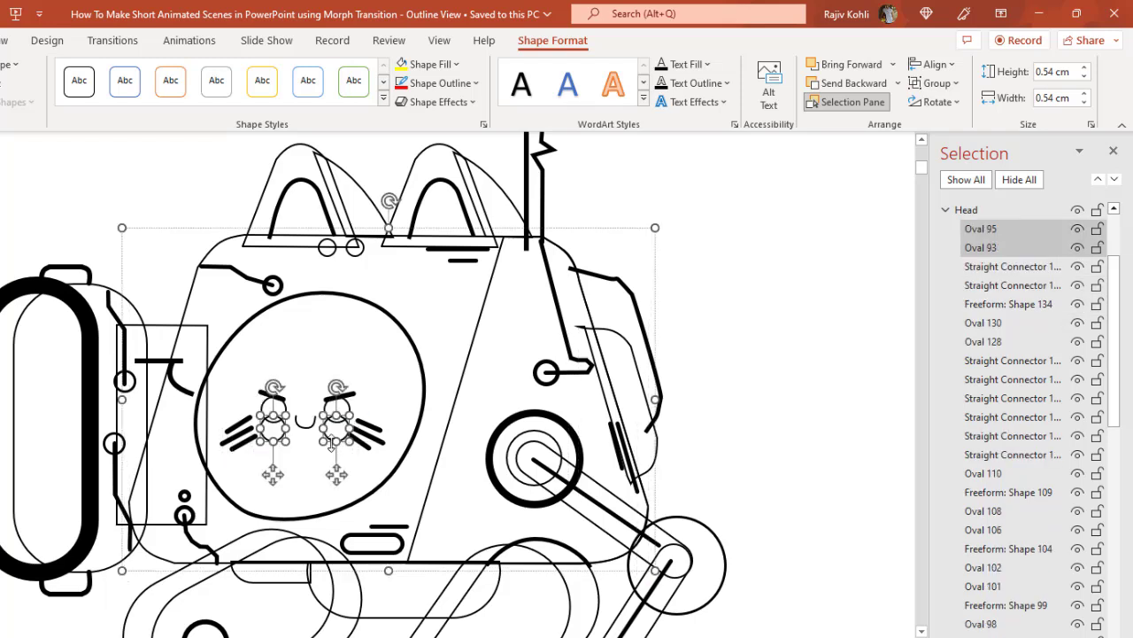
key(ctrl+z)
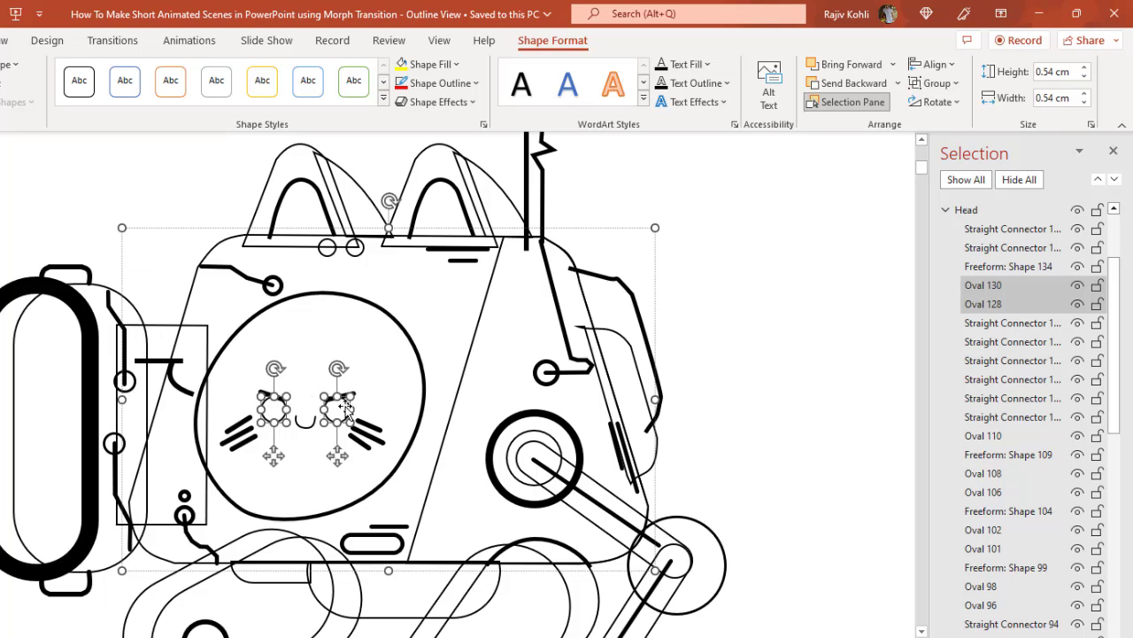
key(Escape)
- Check which grouping options are offered for the selected Head group without applying any
ctrl+scroll(663, 243, down, 3)
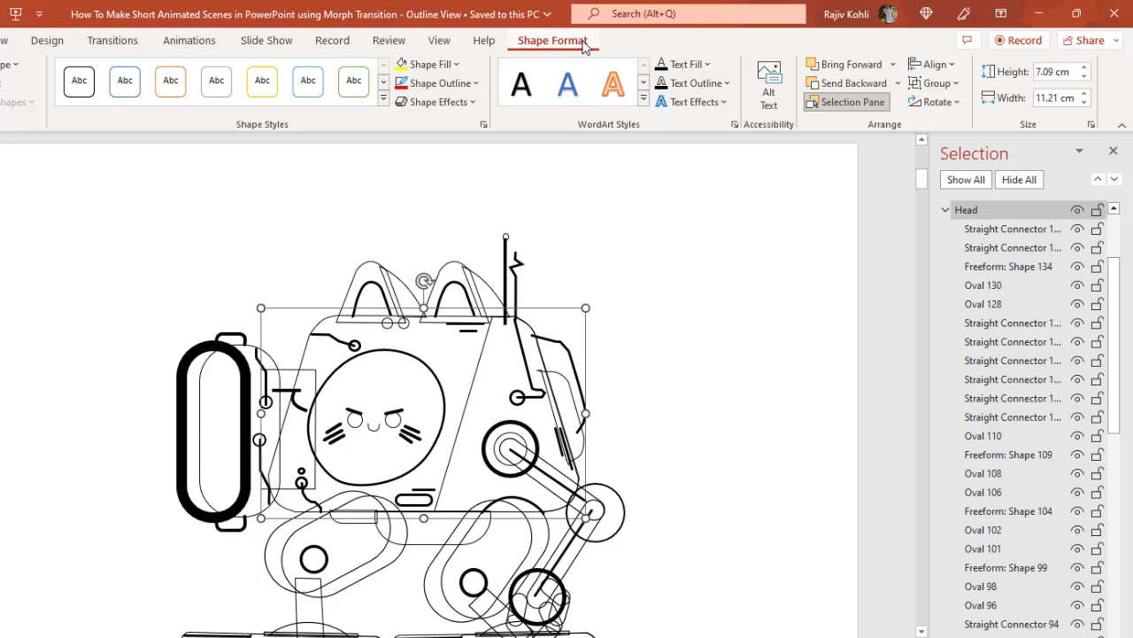
click(945, 84)
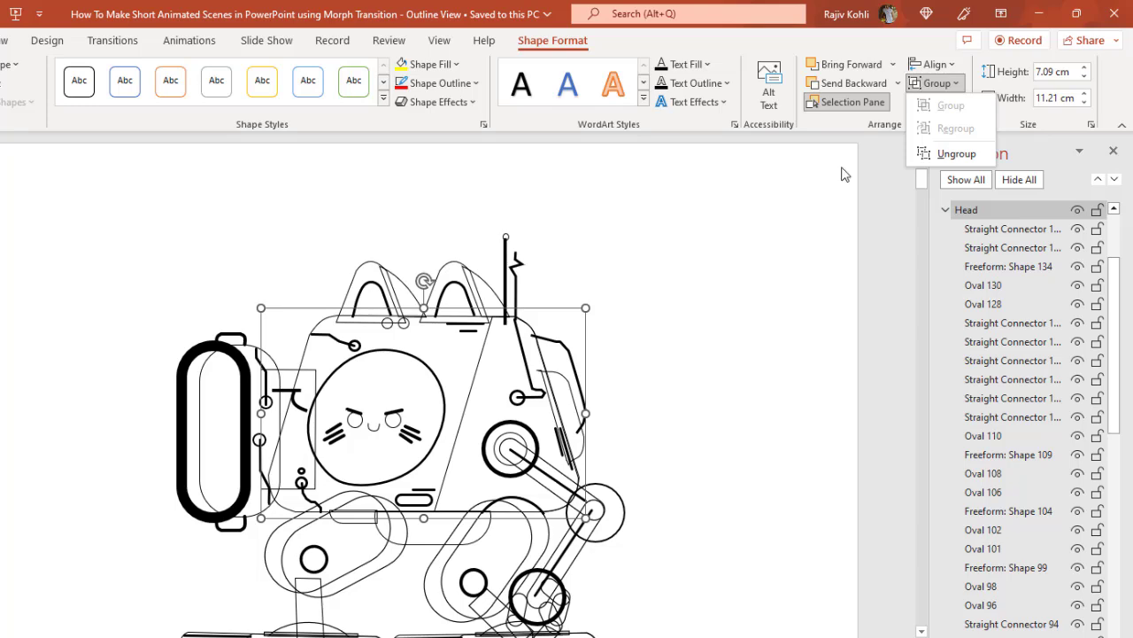
scroll(375, 363, up, 5)
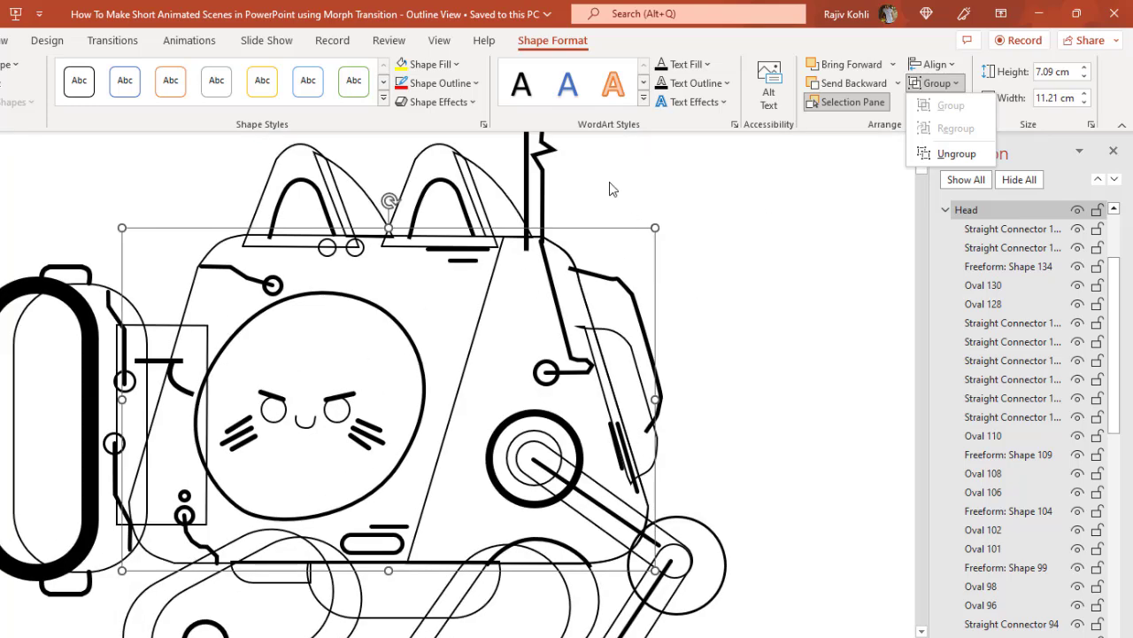
key(Escape)
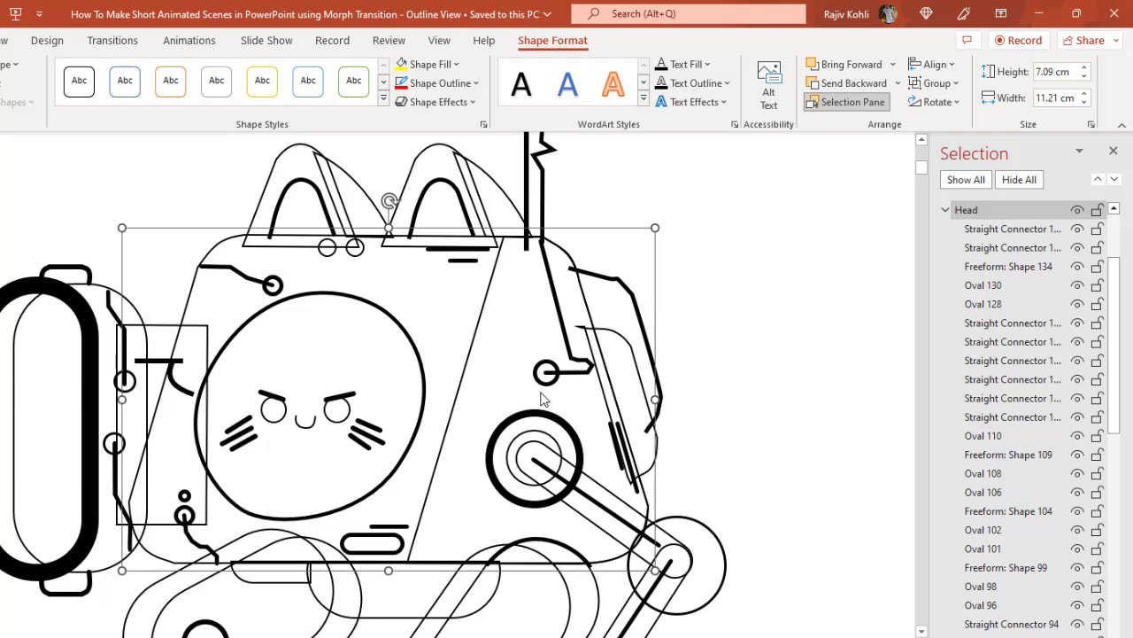
- Select both eyes, Oval 128 and Oval 130, within the Head group and move them slightly down together
click(274, 420)
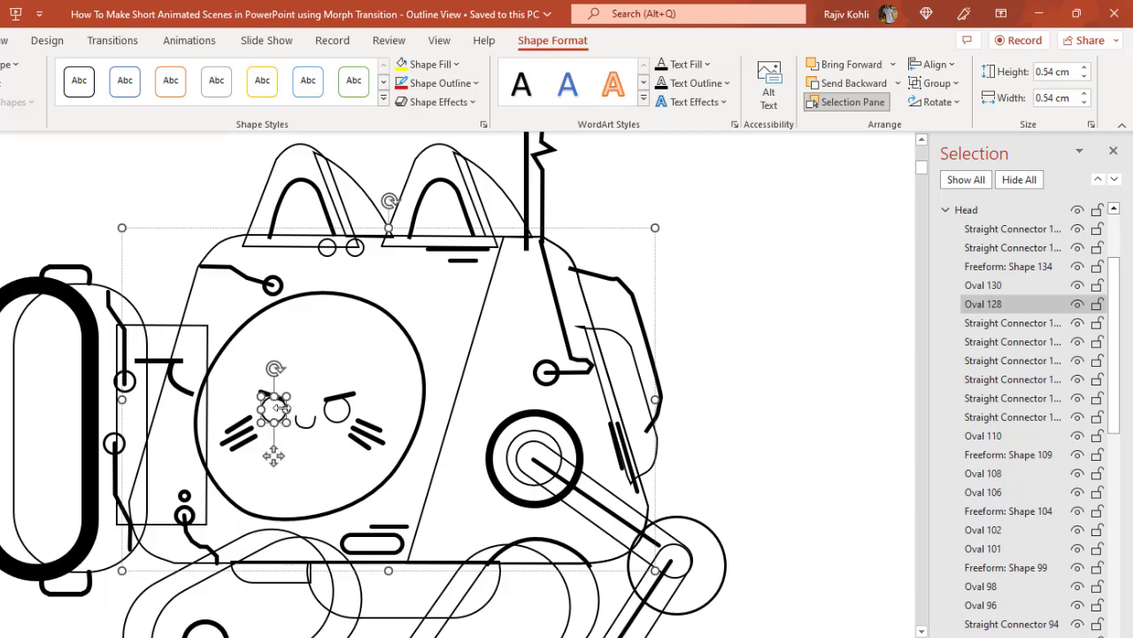
scroll(285, 407, up, 5)
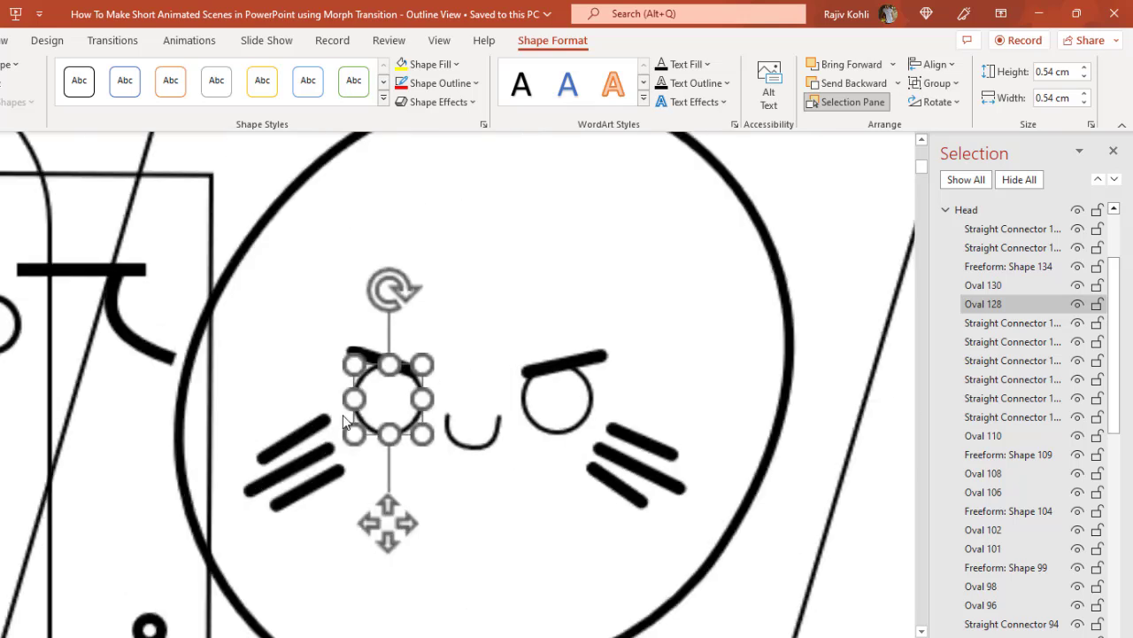
shift+click(551, 433)
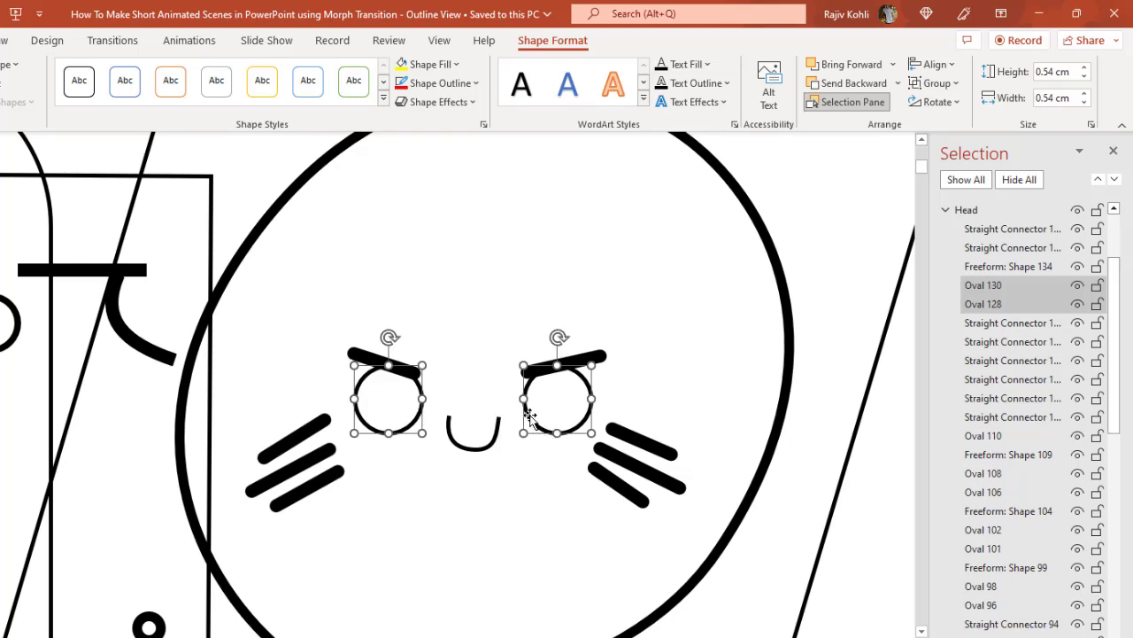
drag(528, 416, 529, 427)
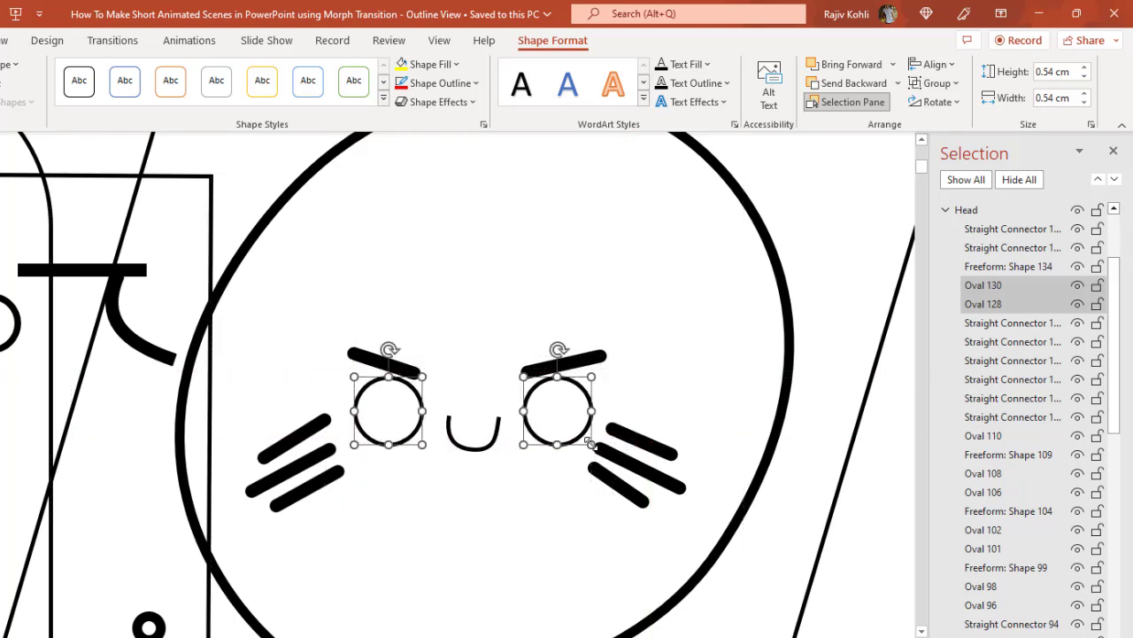
- Try shrinking both eyes to about 0.46 cm by 0.39 cm with yellow fill and red outline, and undo the changes
drag(591, 444, 573, 433)
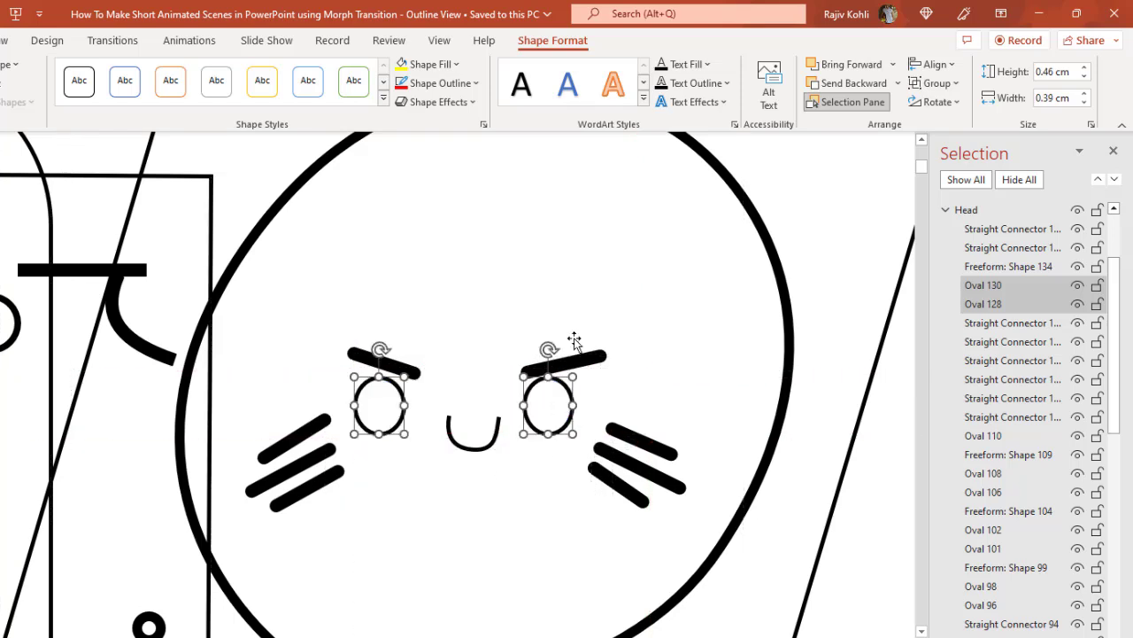
click(401, 69)
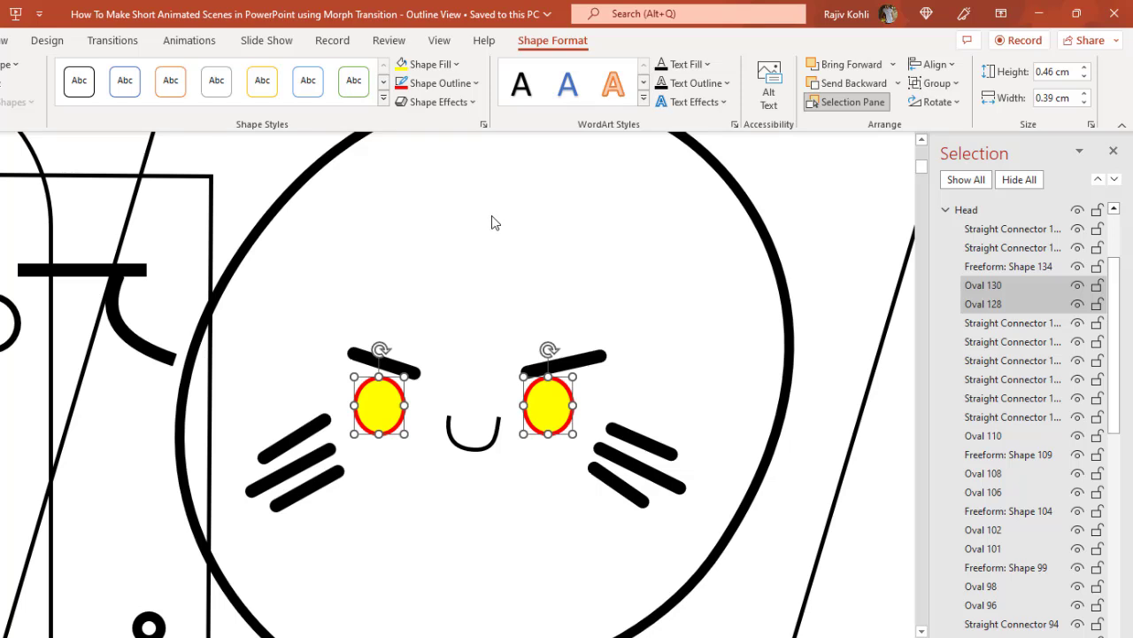
key(ctrl+z)
key(ctrl+z)
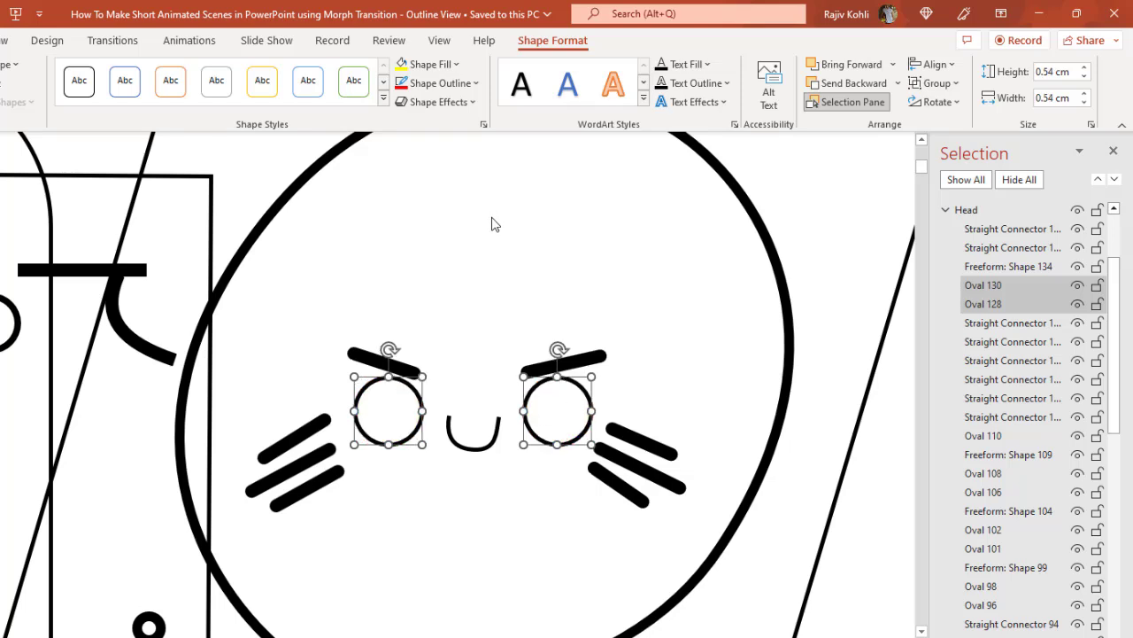
- Ungroup the Head group and move its two eyes, Oval 128 and Oval 130, slightly down one at a time
scroll(503, 233, down, 1)
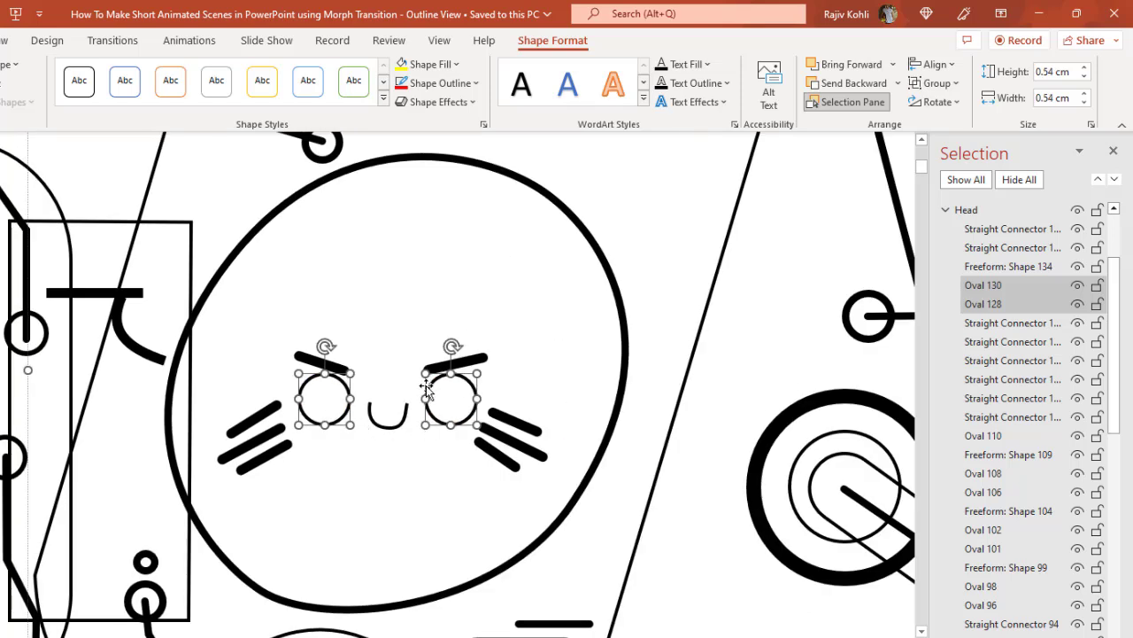
scroll(414, 395, down, 2)
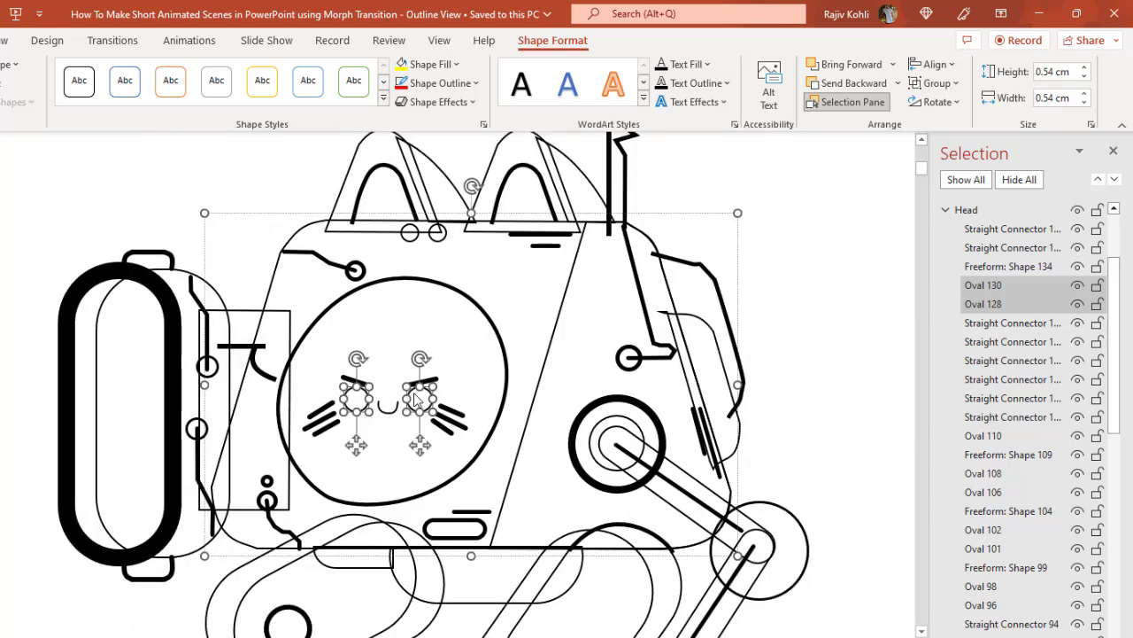
click(936, 84)
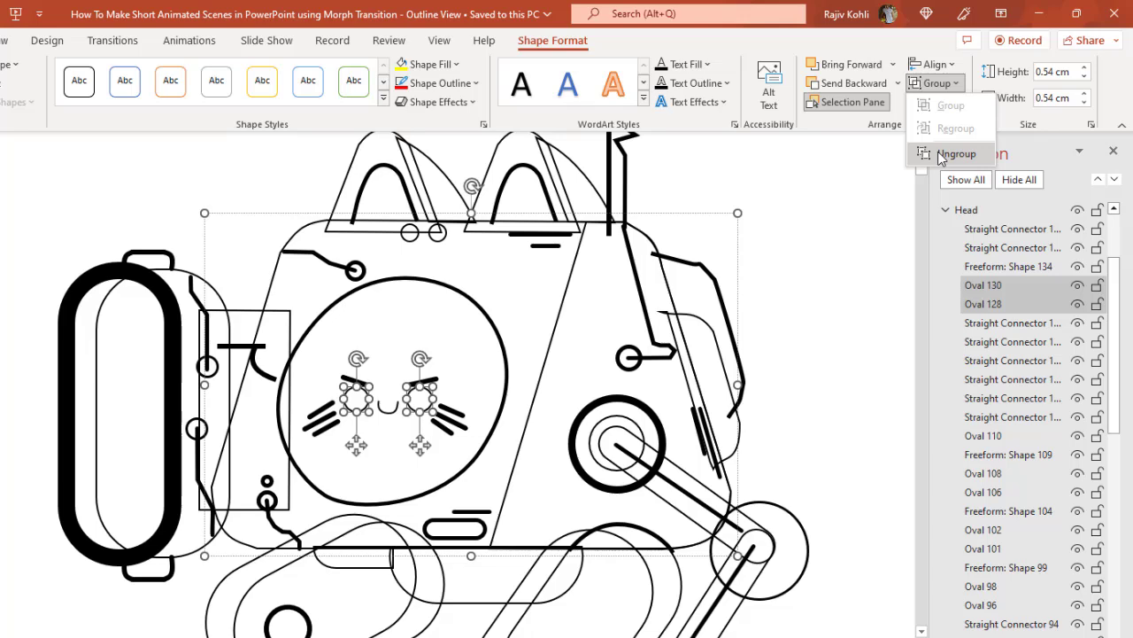
click(941, 155)
click(807, 277)
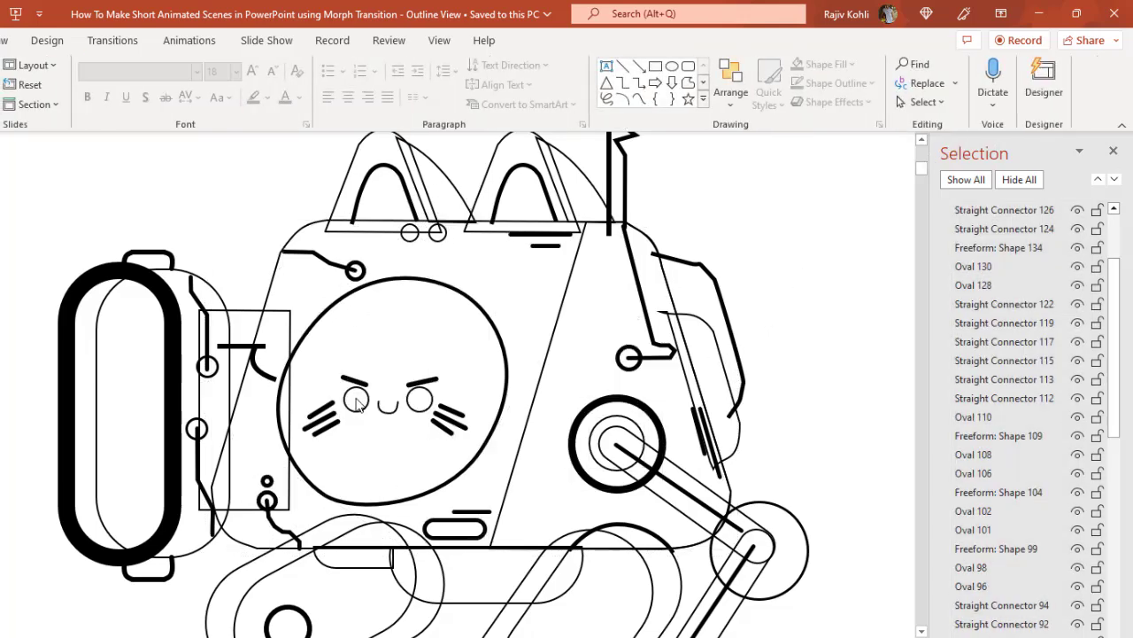
click(356, 402)
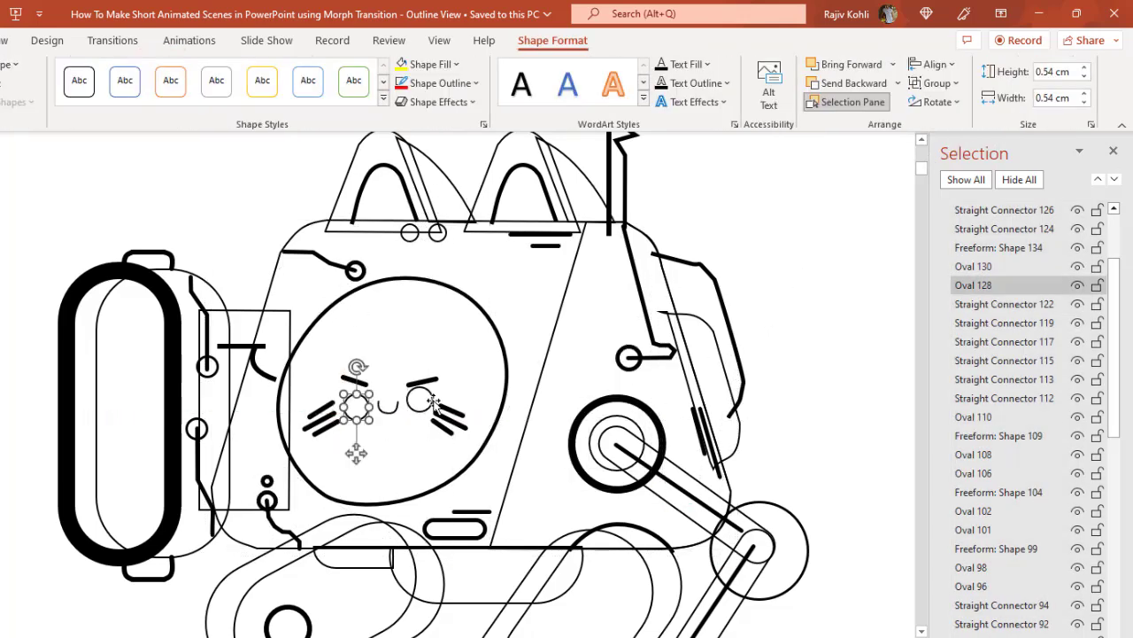
drag(418, 407, 417, 414)
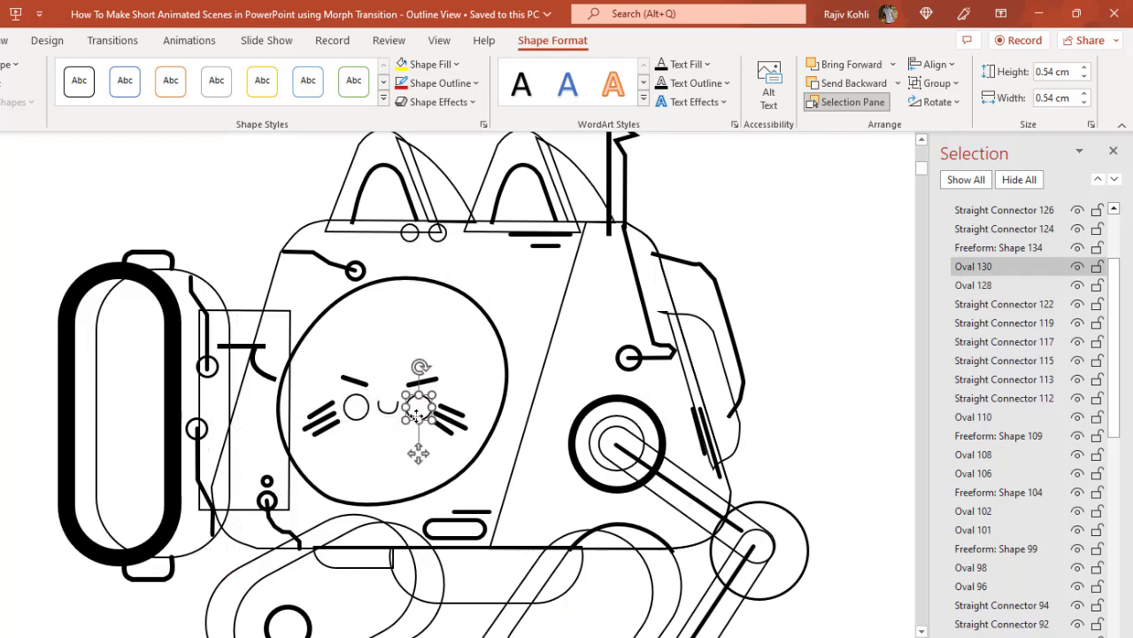
- Select only the head's large outline shape and regroup the ungrouped head shapes
click(271, 264)
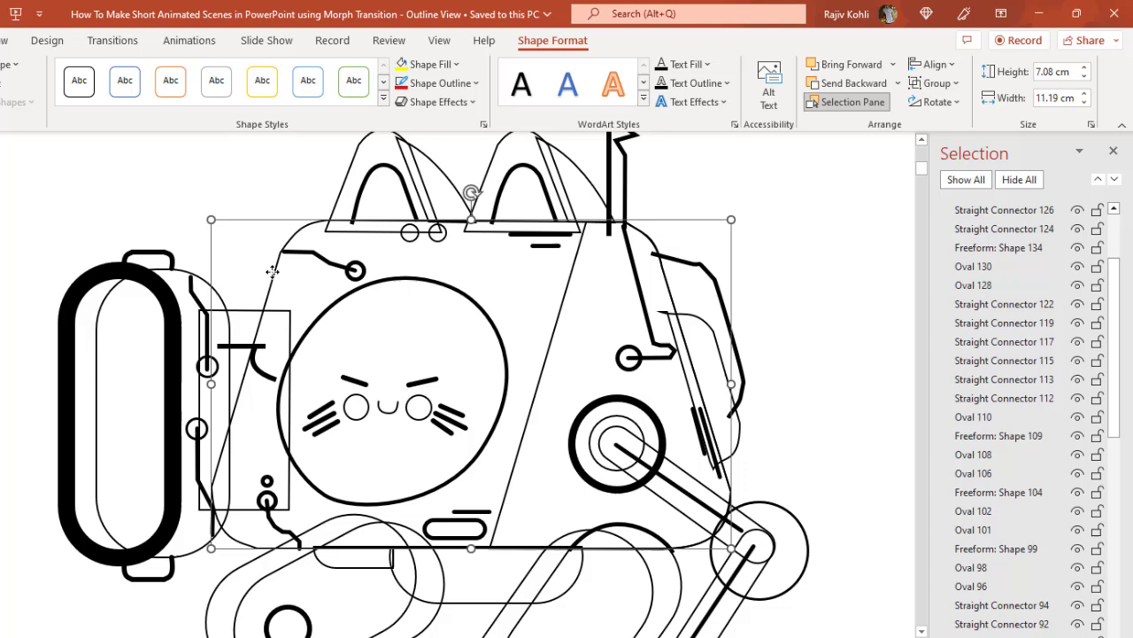
shift+click(366, 286)
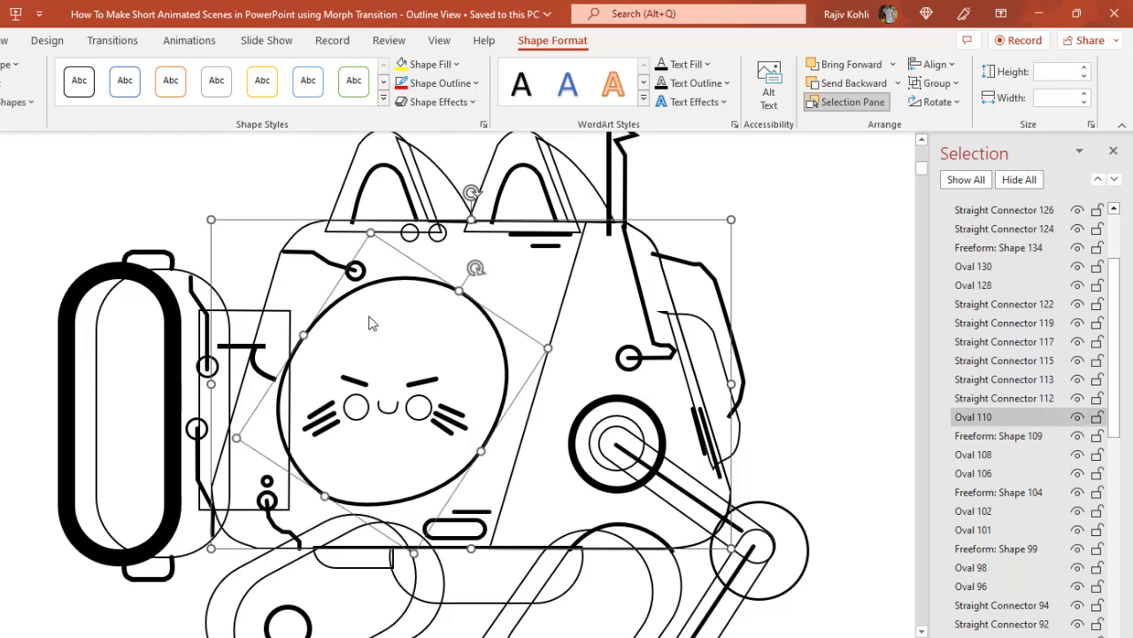
click(248, 212)
click(286, 240)
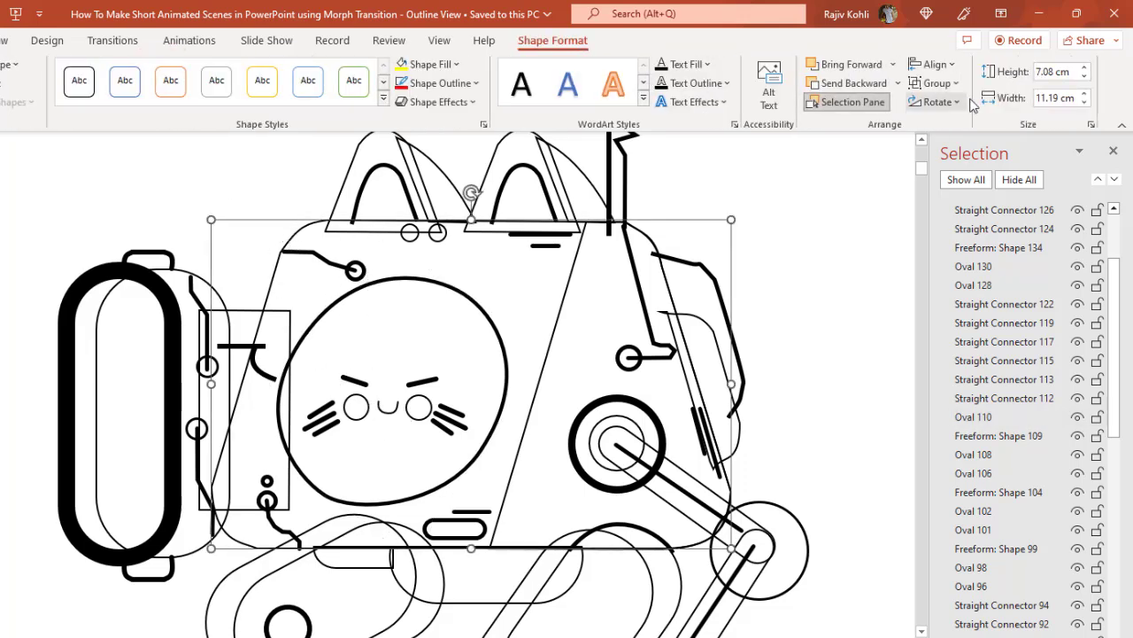
click(949, 87)
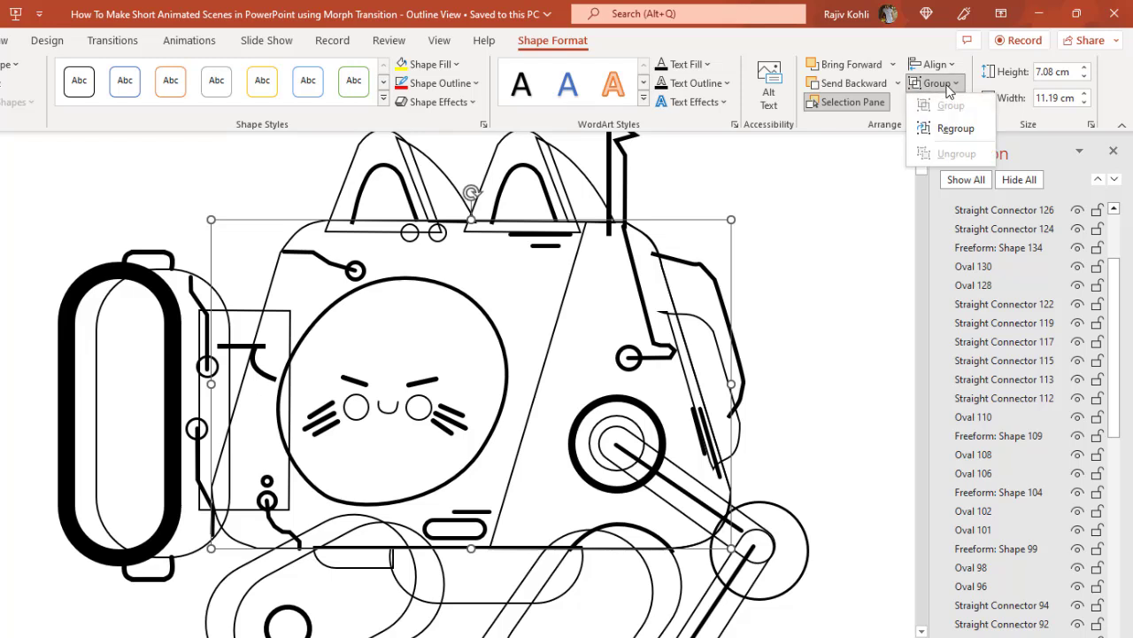
click(949, 133)
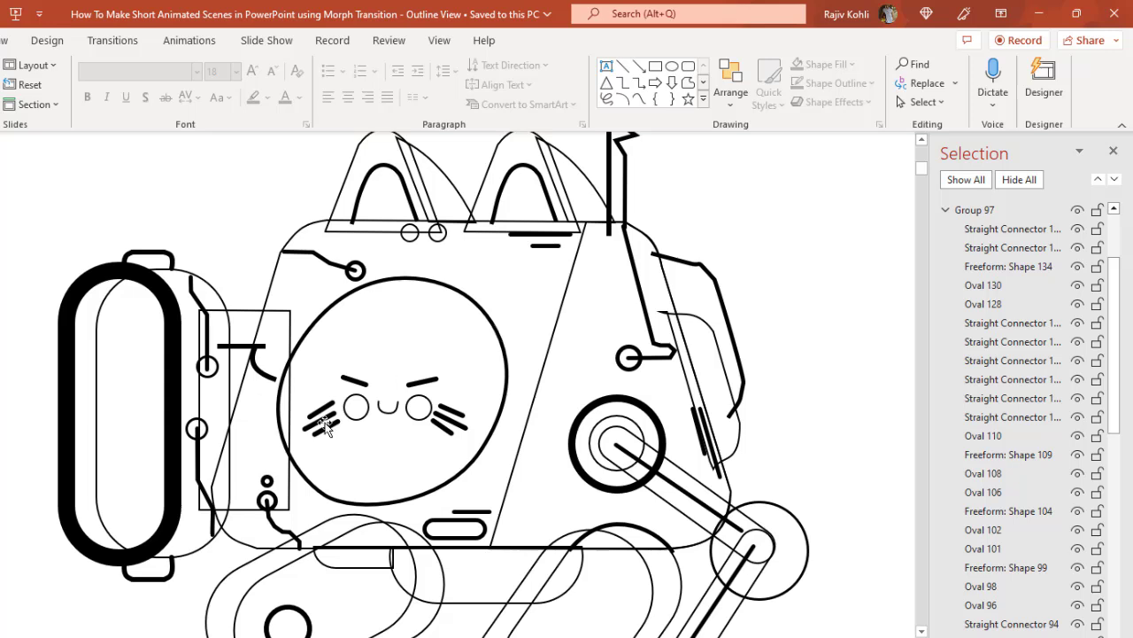
- Select the regrouped head, try moving it slightly as one object and undo the move
click(366, 400)
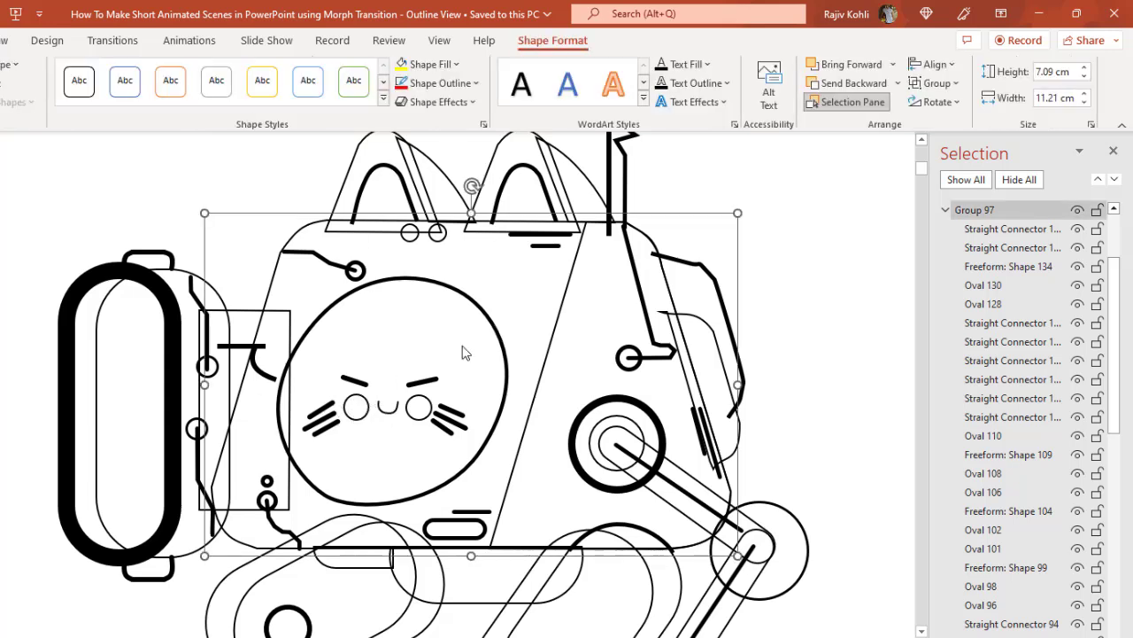
drag(487, 317, 501, 308)
key(ctrl+z)
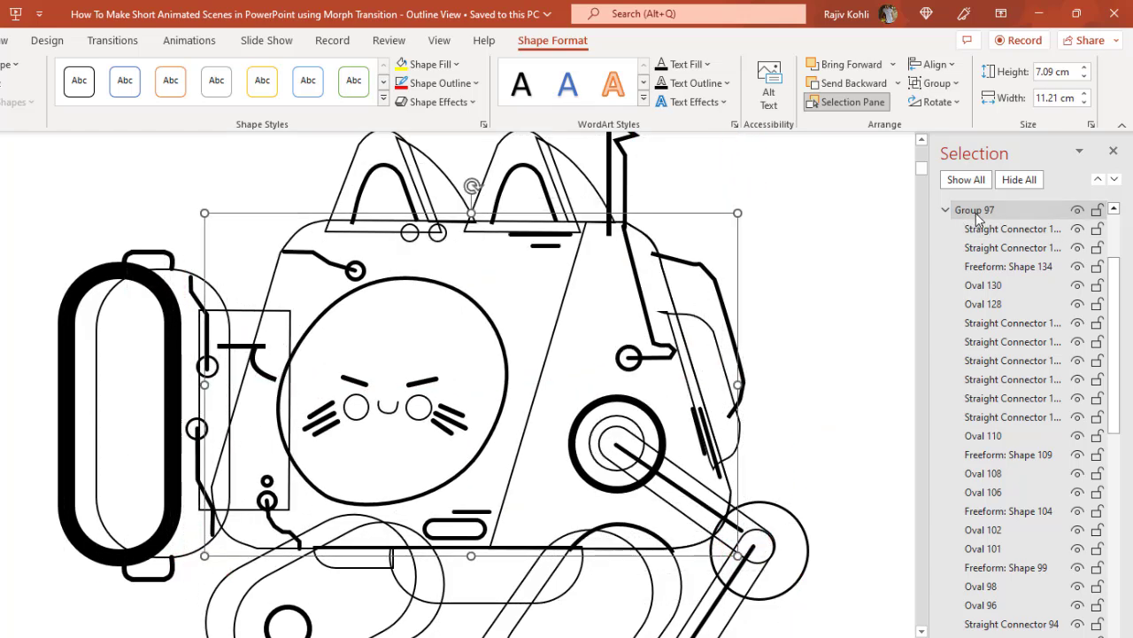
- Rename the regrouped head shapes' group as Head and collapse it so only the top-level objects are listed
double_click(972, 216)
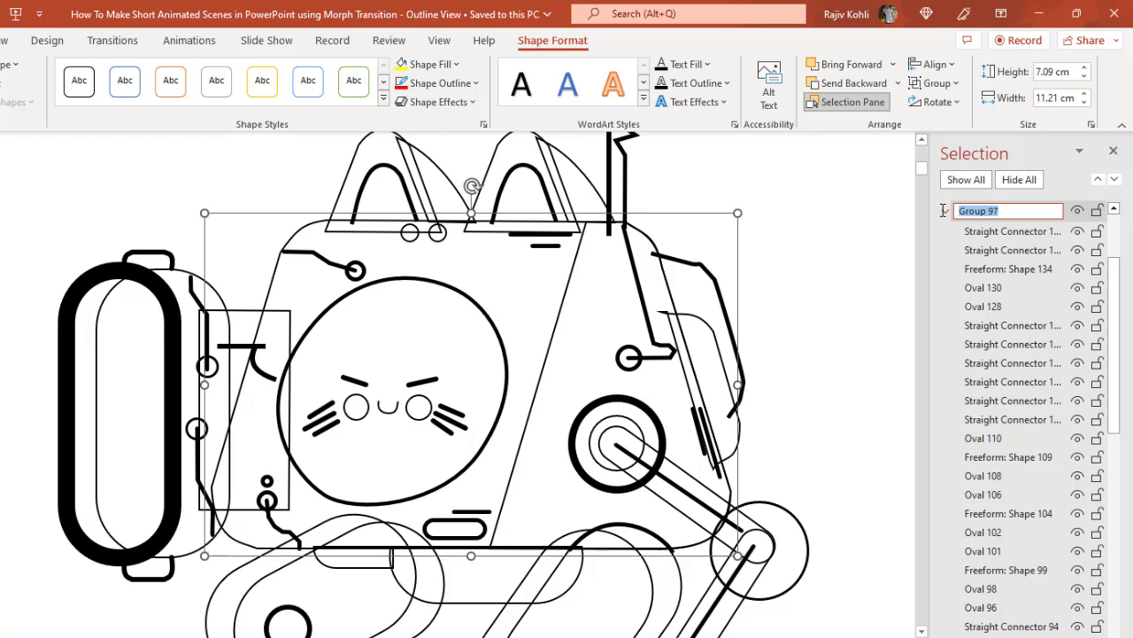
text(Head)
key(Return)
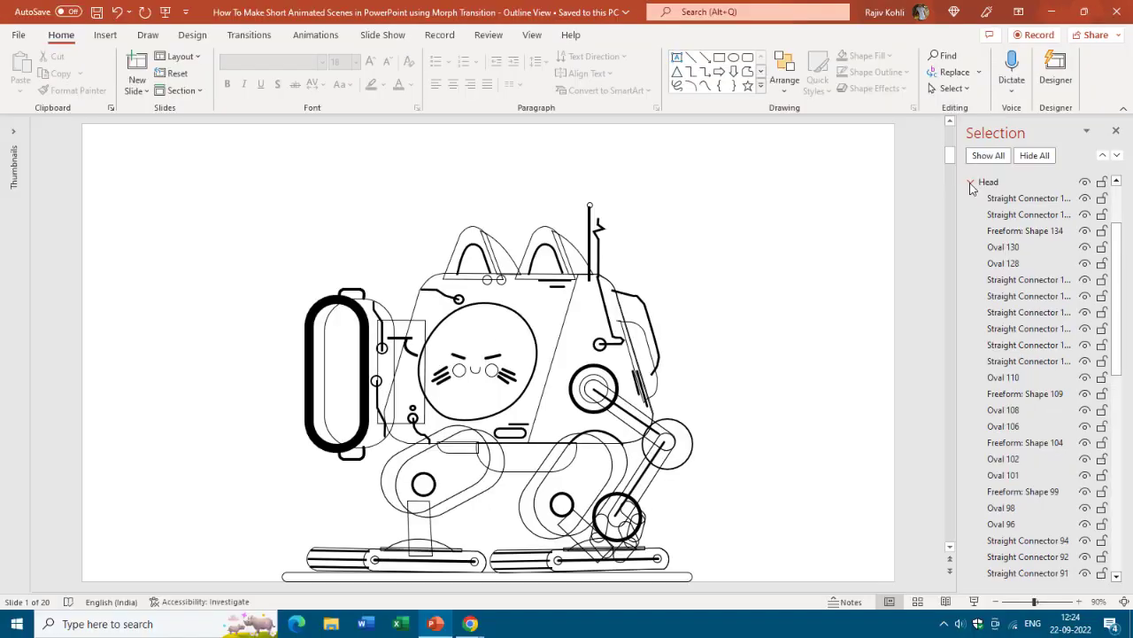
click(971, 182)
click(971, 296)
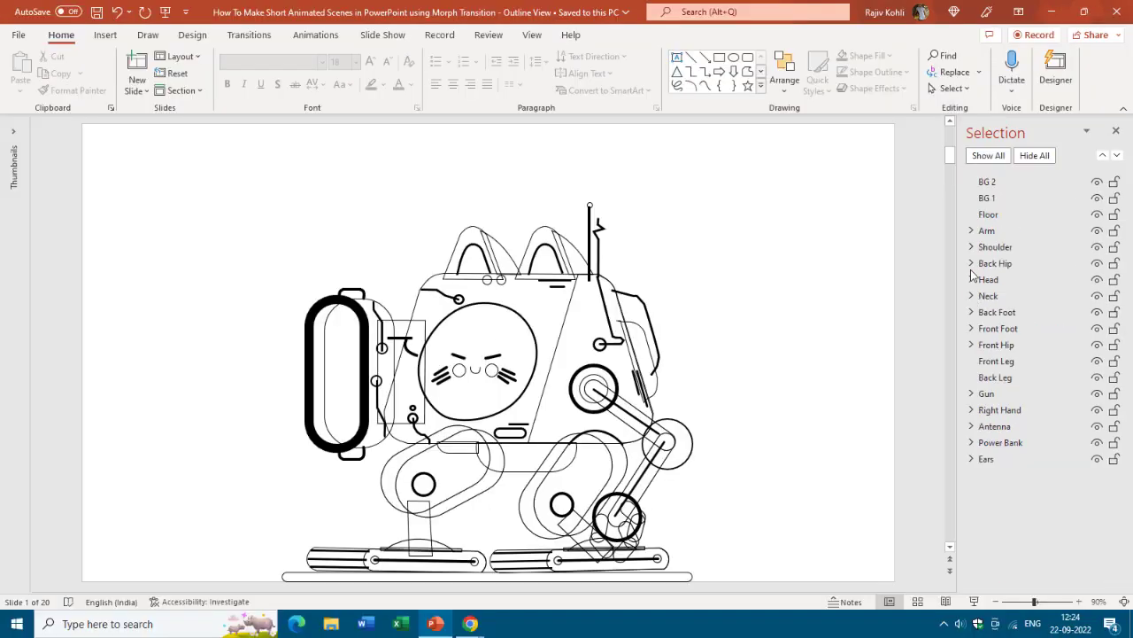
- Select the Arm group and check its Bring Forward and Bring to Front ordering options
click(1003, 232)
click(630, 35)
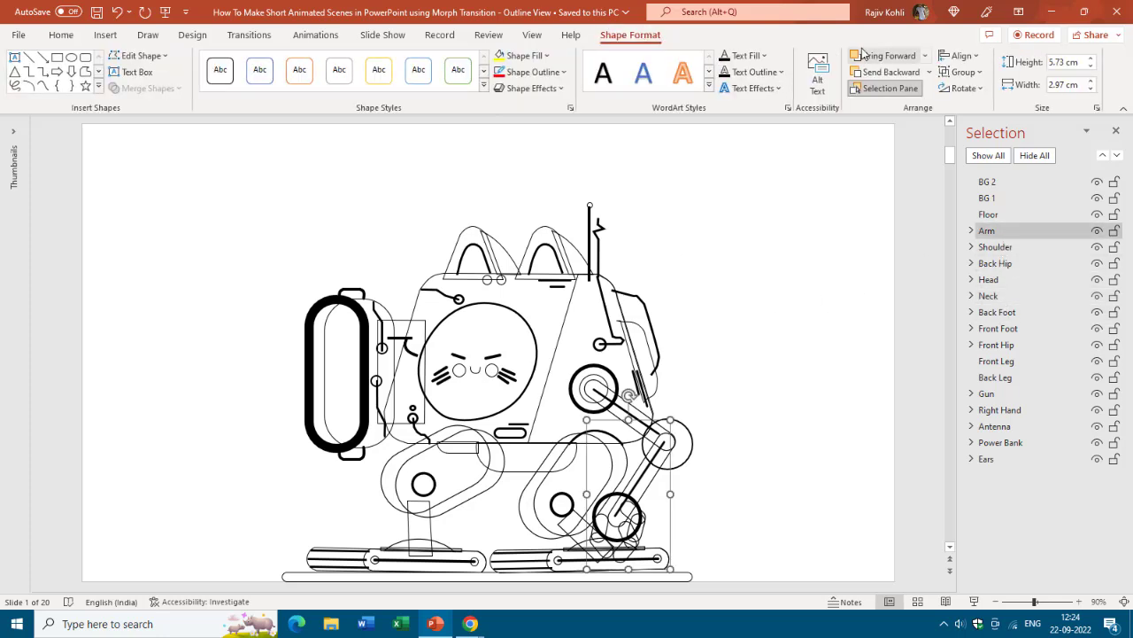
click(926, 57)
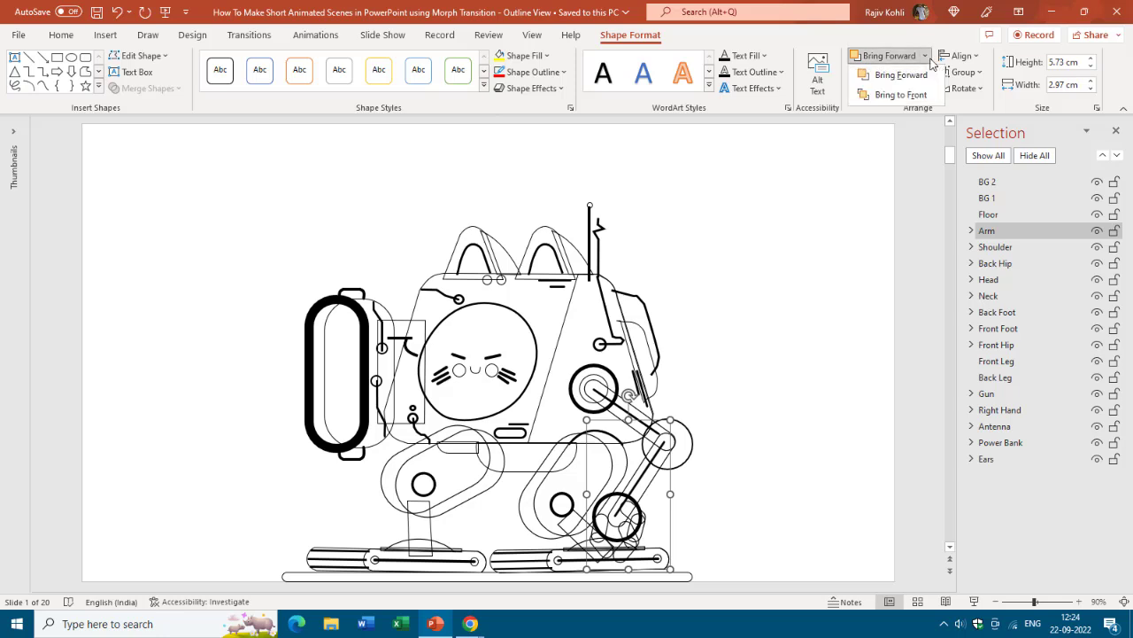
click(926, 56)
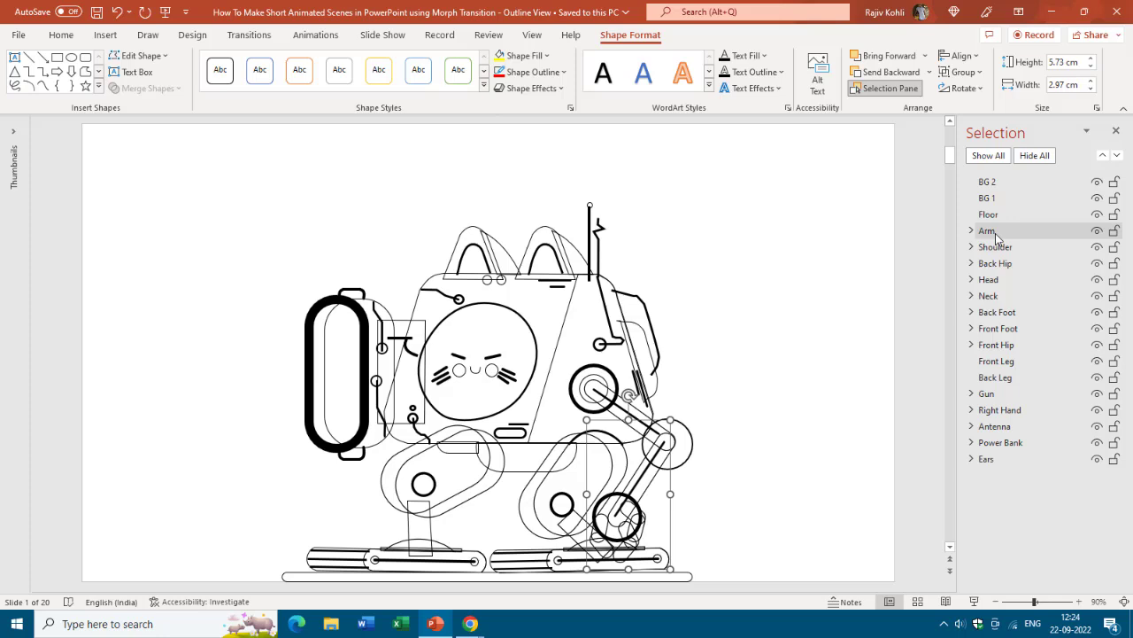
- Reorder the listed objects by placing the Arm group directly above Front Hip and Back Leg directly below Head
drag(1001, 237, 998, 356)
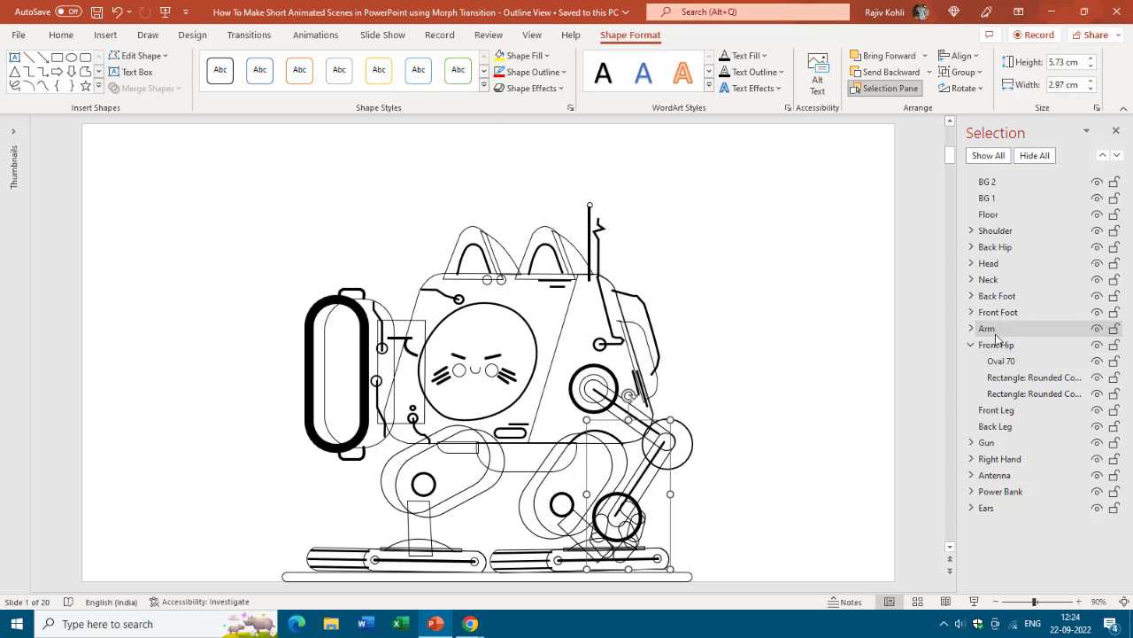
drag(995, 427, 974, 201)
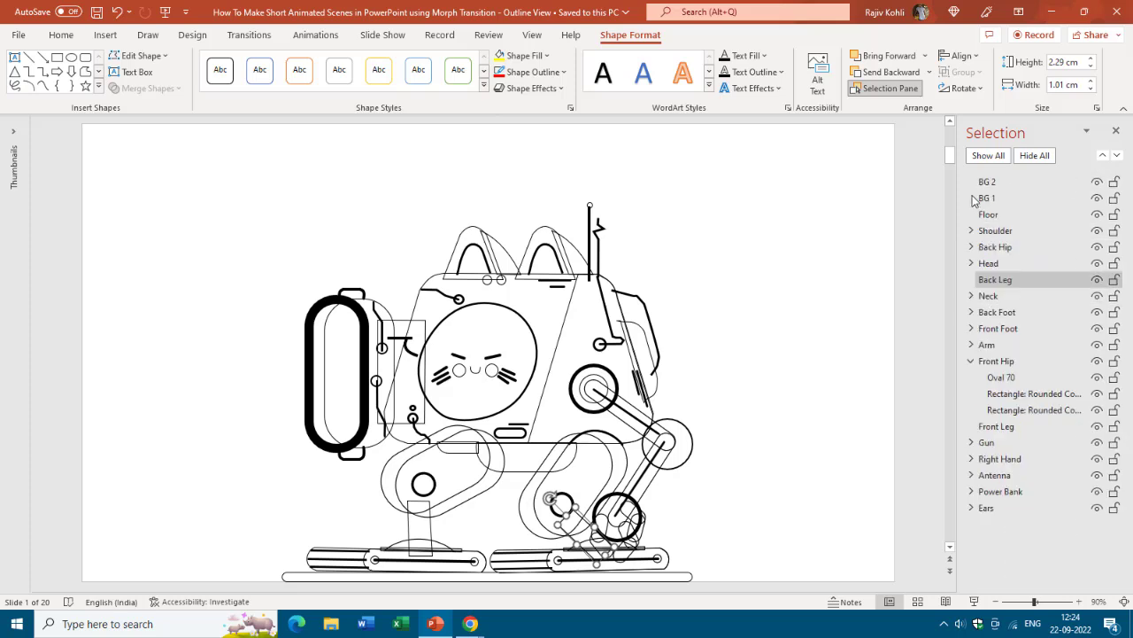
- Raise Back Leg one level in the stacking order and lower it step by step until it sits directly above the Arm group
click(1105, 157)
click(1117, 156)
click(1116, 157)
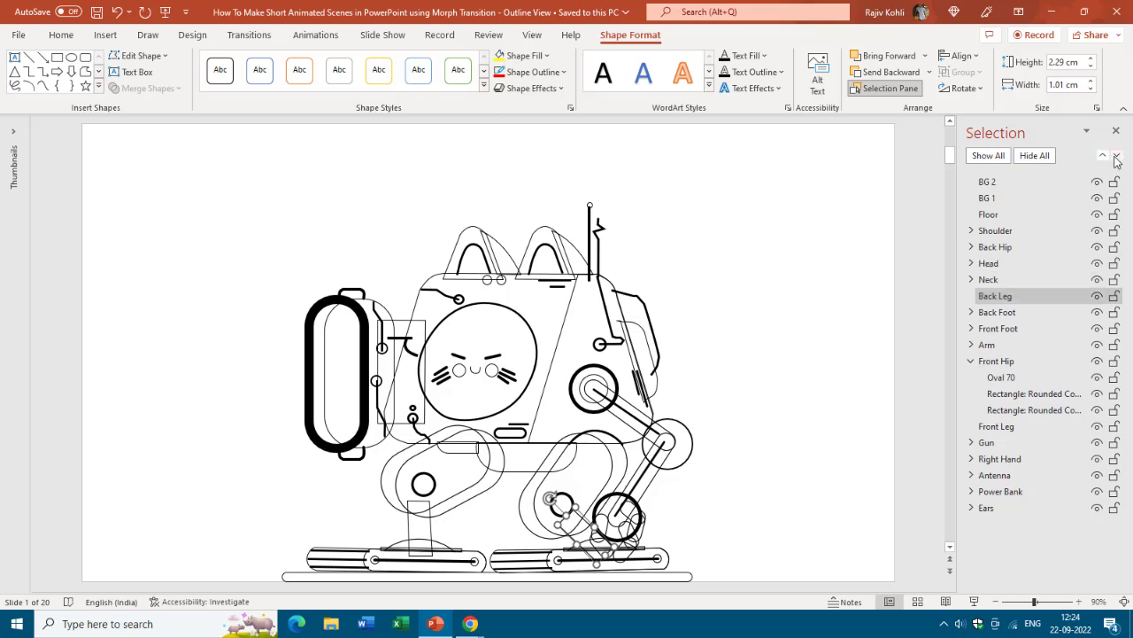
click(1116, 156)
click(1116, 156)
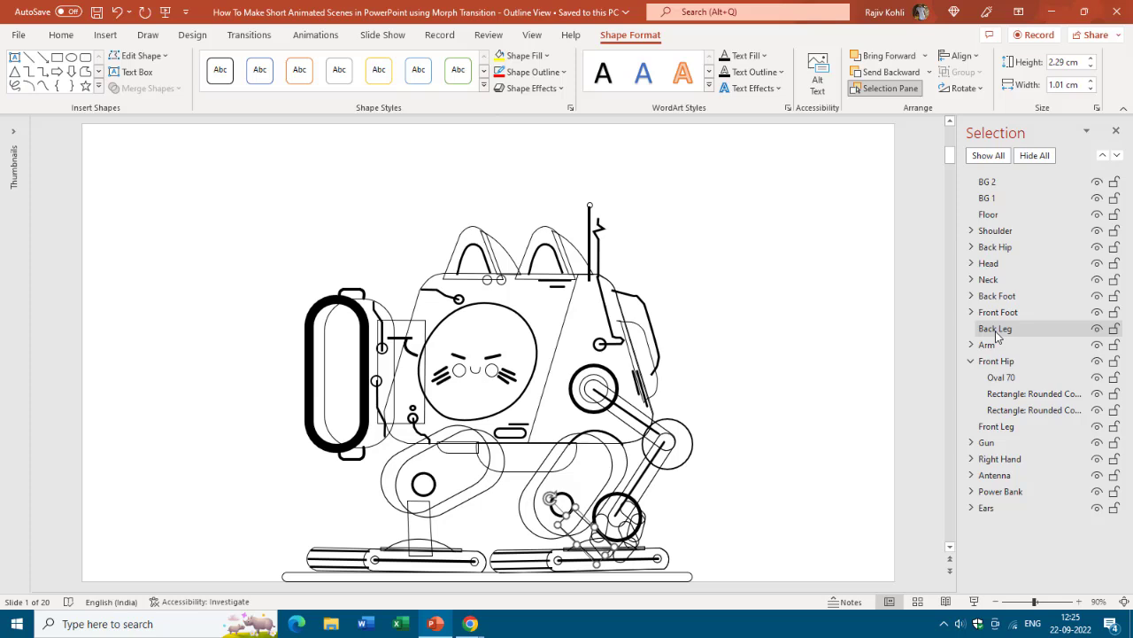
- Bring Back Leg to the very front of the stacking order, above BG 2, and shift its shape slightly up and left on the slide
drag(996, 334, 1003, 183)
drag(562, 531, 528, 513)
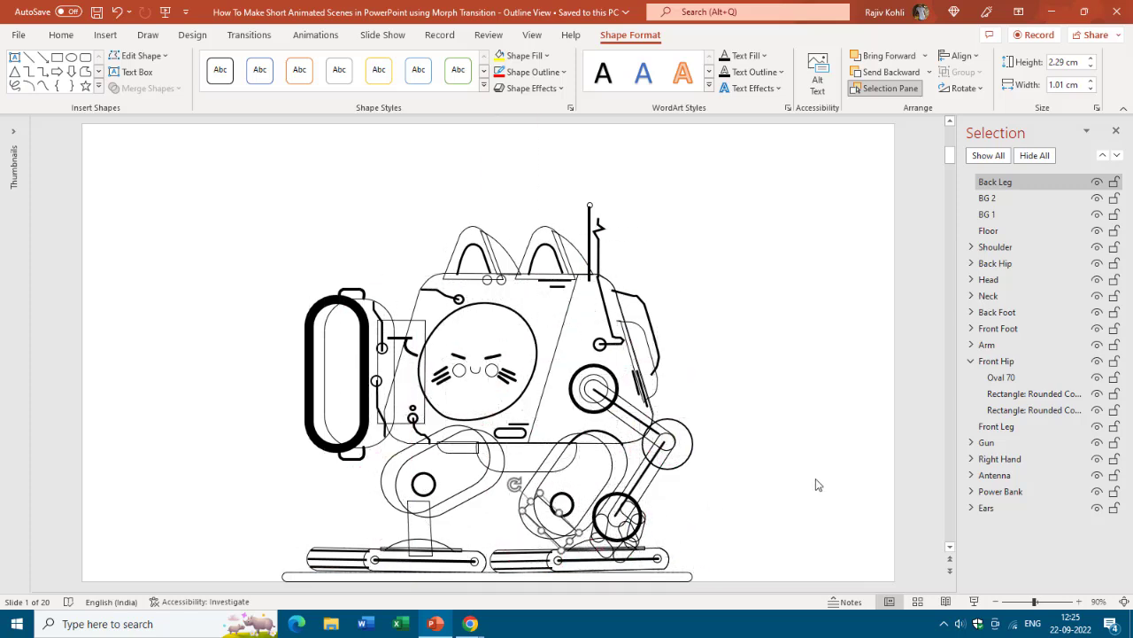
- Send the Shoulder group to the very back of the stacking order, below Ears, and clear the selection
click(1007, 247)
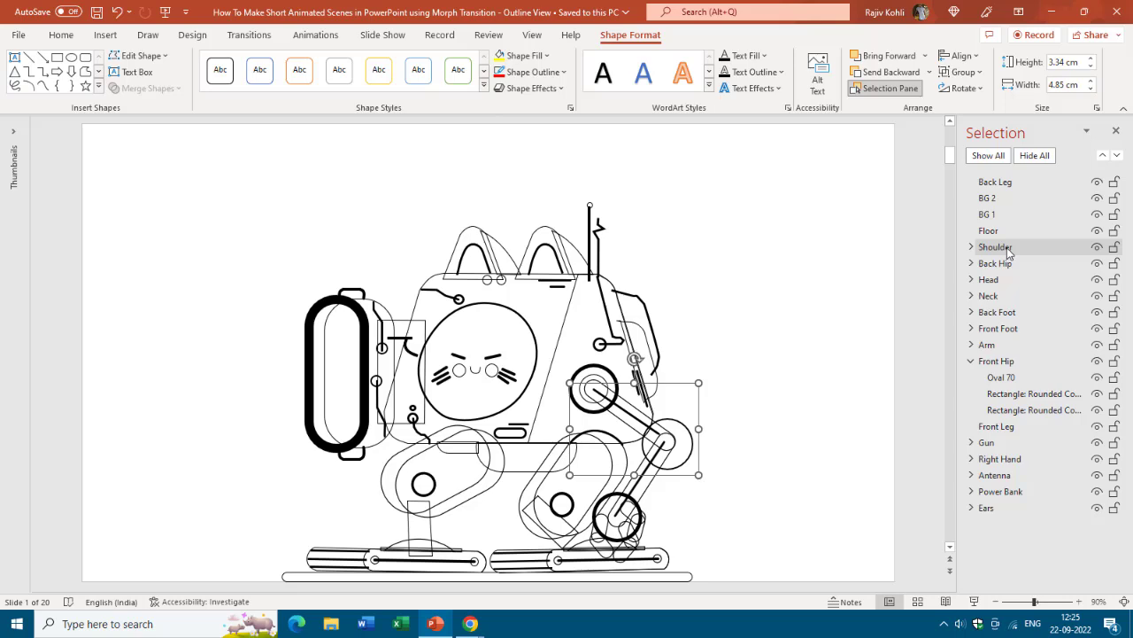
drag(1007, 247, 1000, 524)
click(813, 277)
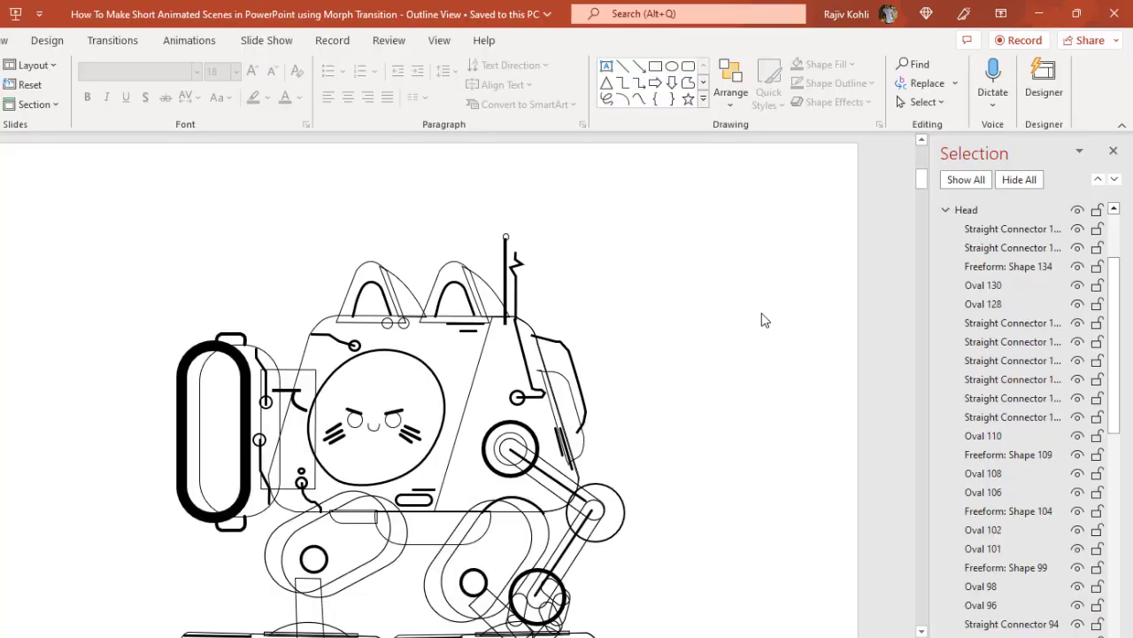